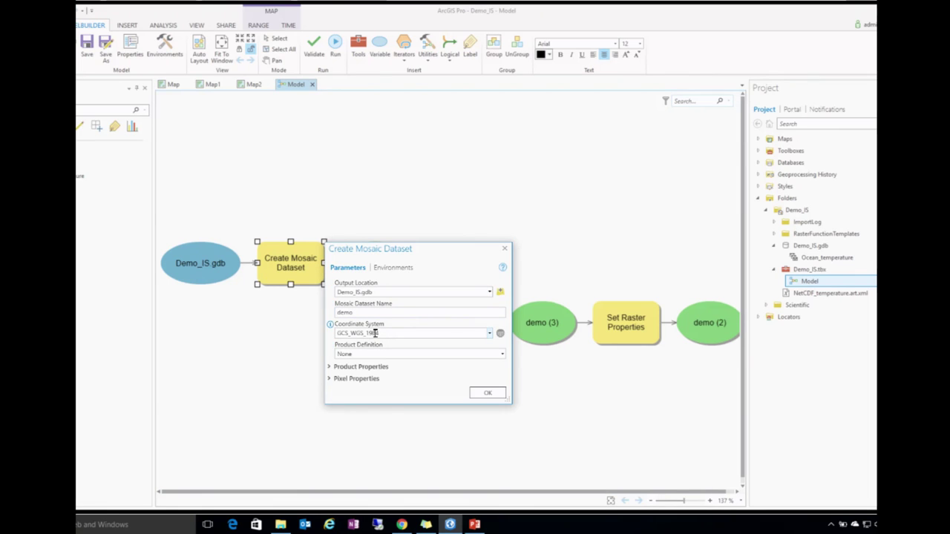
- Review the variables of the NetCDF raster type in the Add Rasters To Mosaic Dataset tool and cancel without changes
left_click(505, 248)
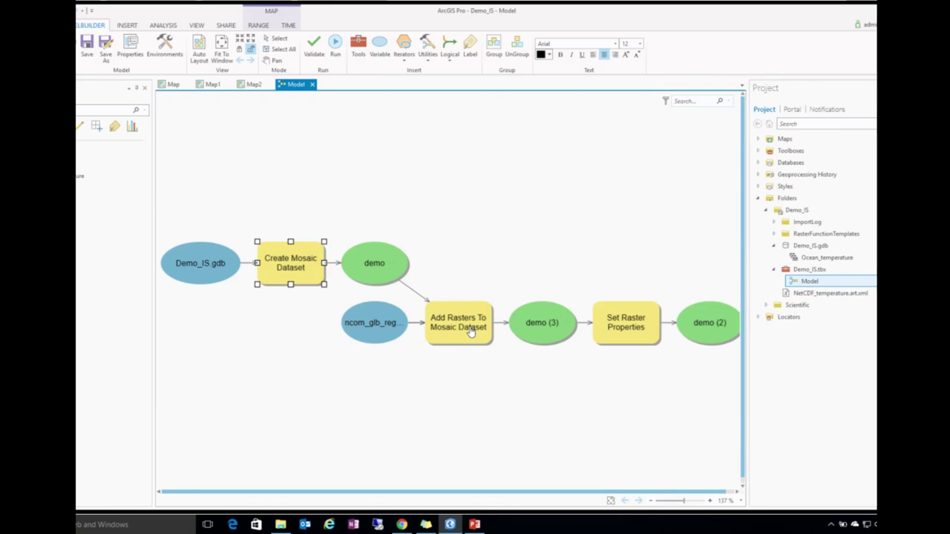
double_click(469, 331)
left_click_drag(563, 279, 482, 207)
left_click(585, 268)
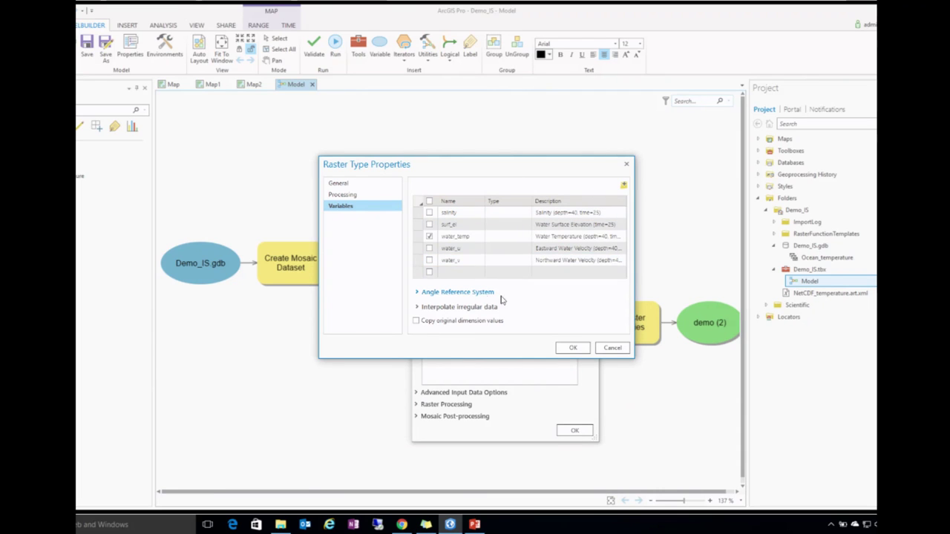
left_click(447, 250)
left_click(605, 346)
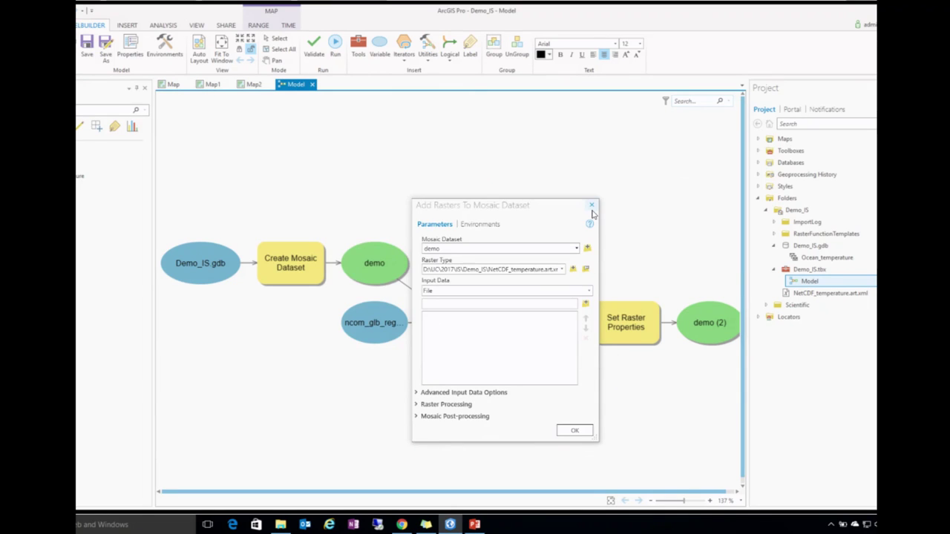
left_click(592, 208)
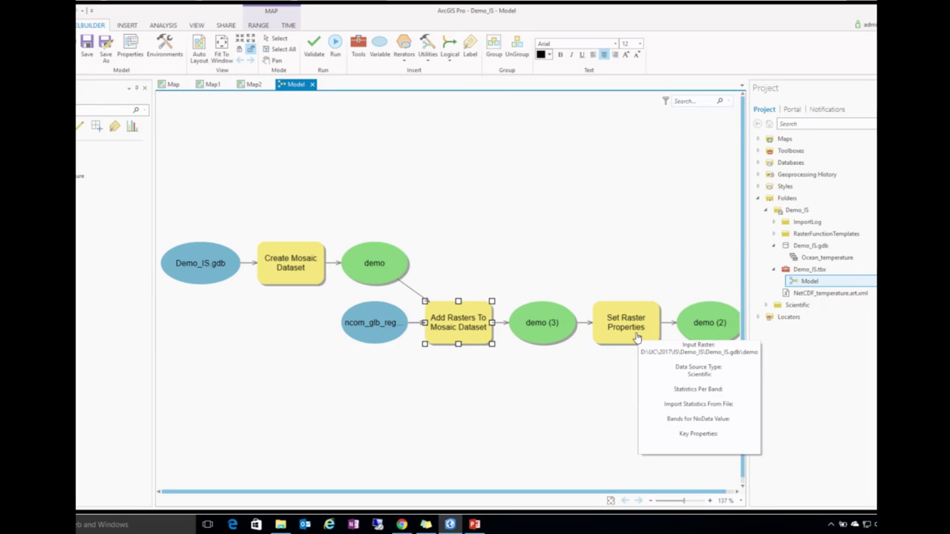
left_click(573, 256)
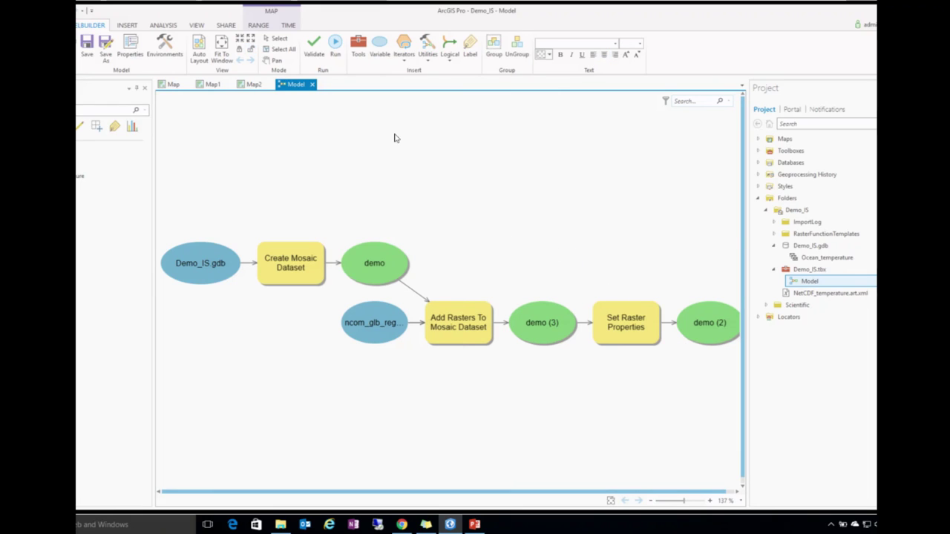
- Validate and run the mosaic dataset model, and close it without saving
left_click(313, 47)
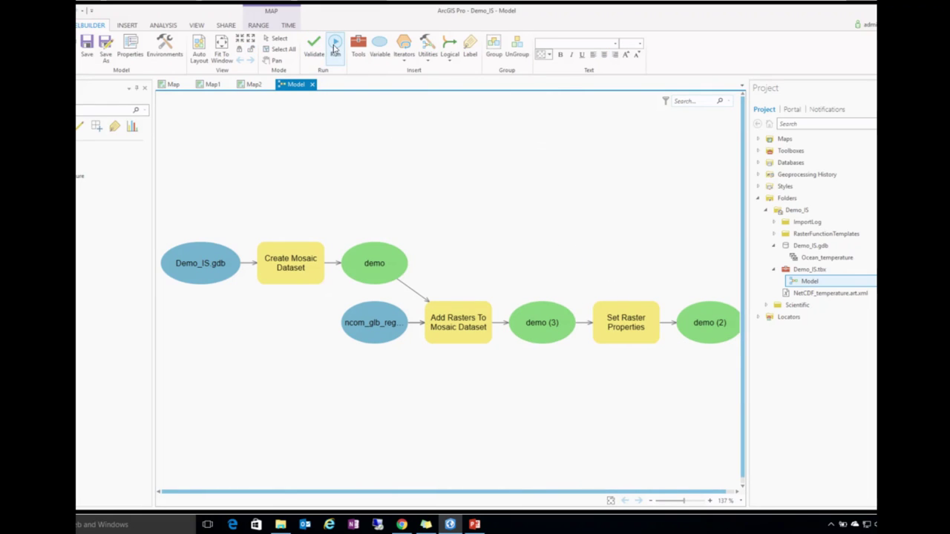
left_click(334, 46)
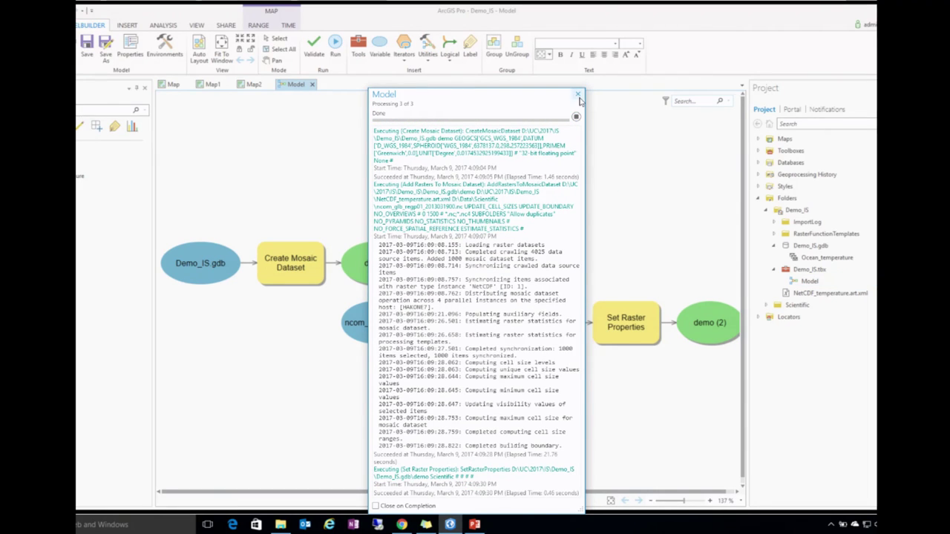
key("alt+Tab")
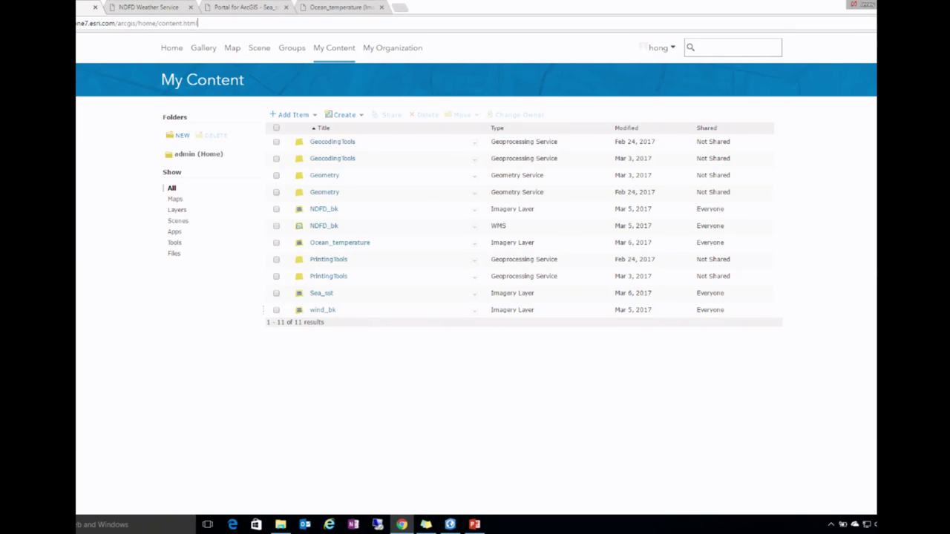
left_click(449, 524)
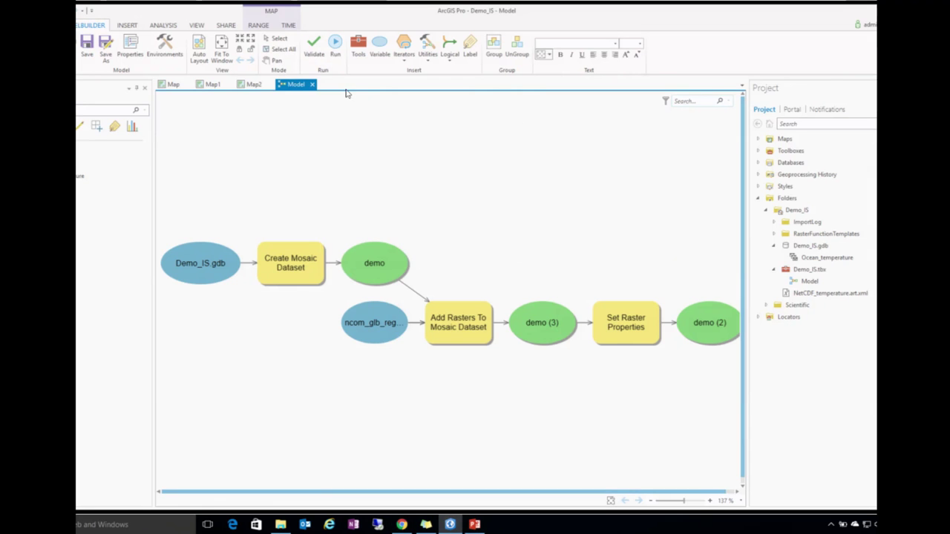
left_click(313, 85)
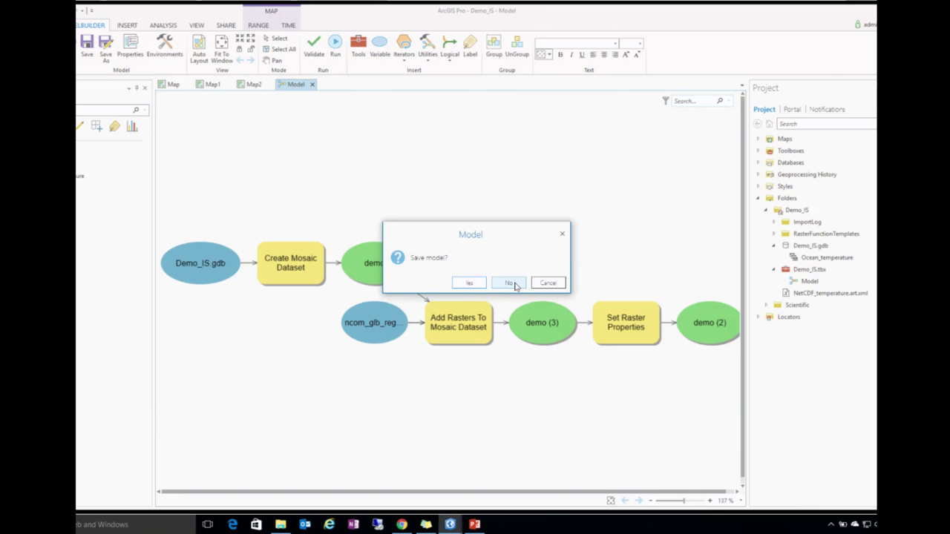
left_click(517, 286)
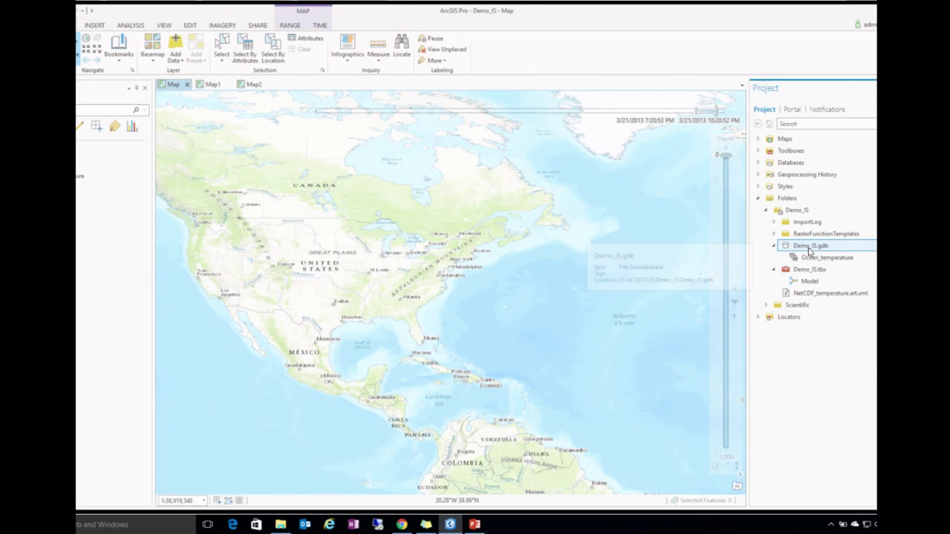
- Refresh Demo_IS.gdb and add the demo mosaic dataset to the current map
right_click(813, 248)
left_click(820, 282)
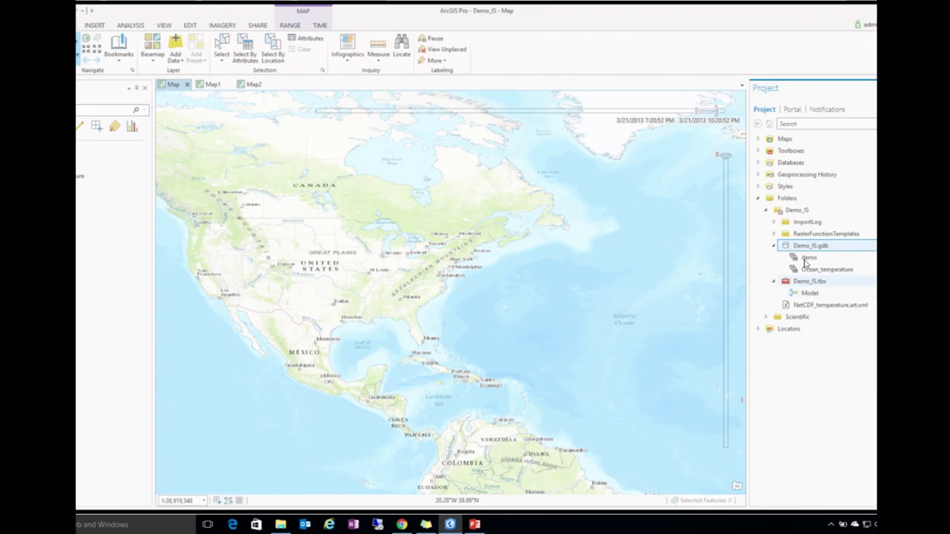
left_click(807, 258)
left_click_drag(808, 258, 505, 229)
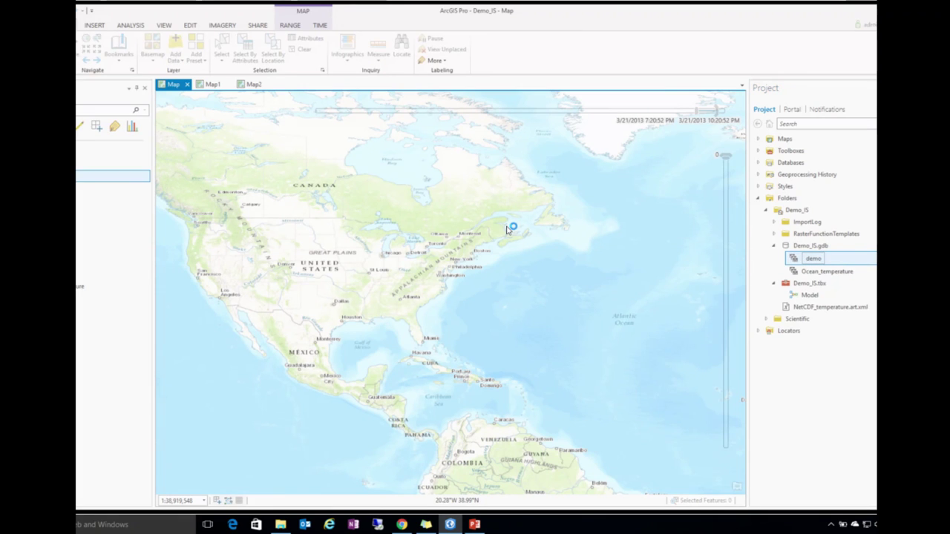
- Examine the multidimension properties of the demo mosaic dataset, including the StdTime and StdZ dimensions of the watertemp variable
left_click(807, 260)
right_click(792, 259)
left_click(819, 491)
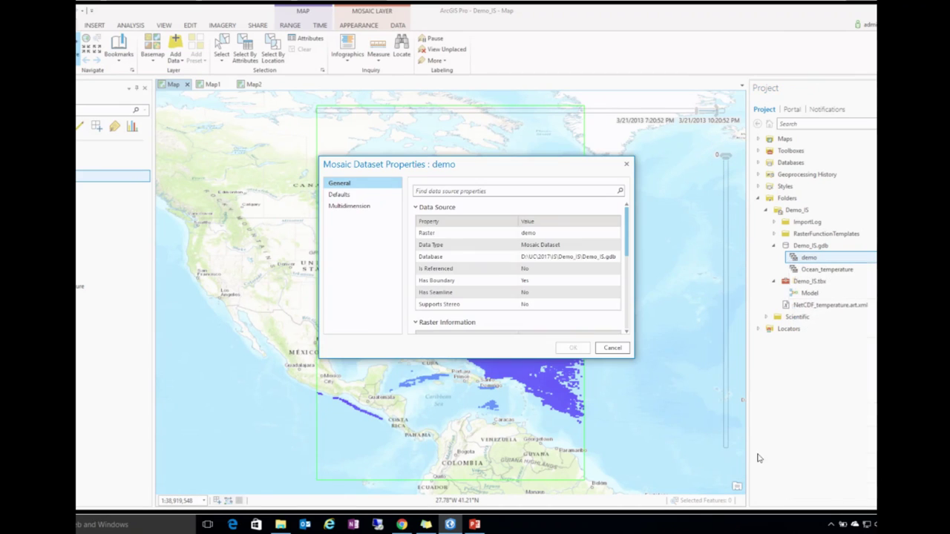
left_click(359, 207)
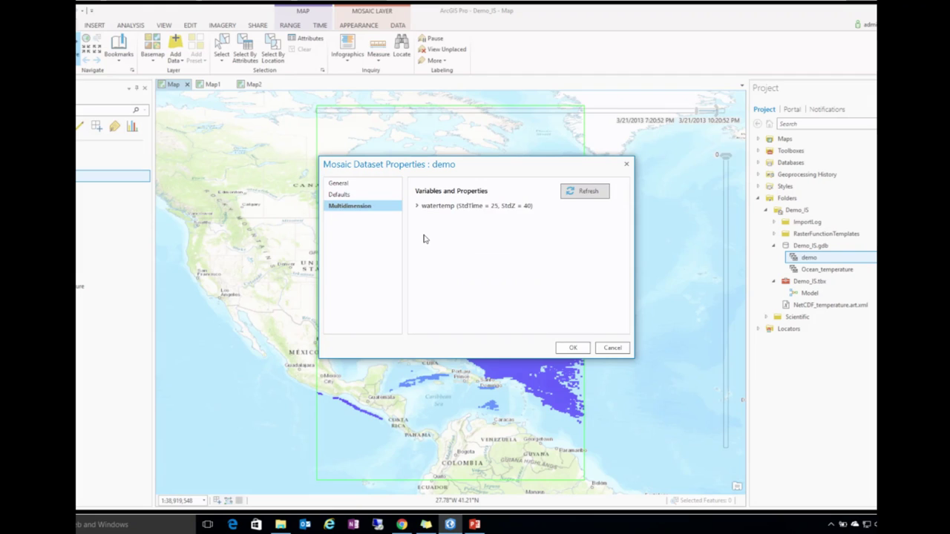
left_click(417, 205)
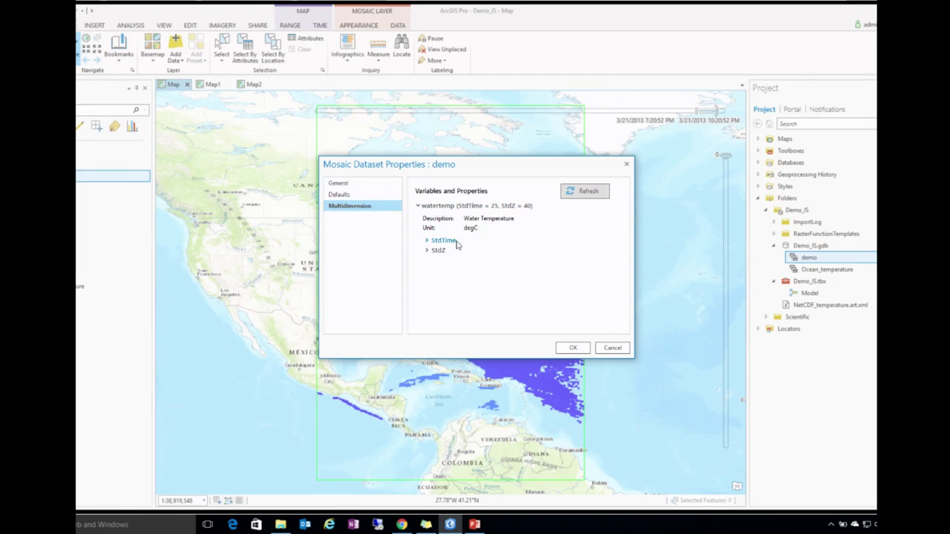
left_click(427, 242)
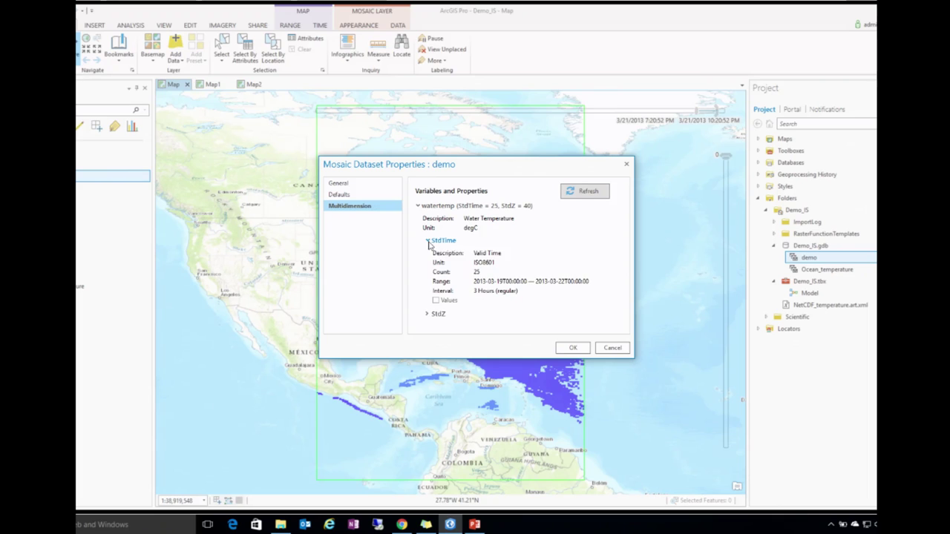
left_click(427, 242)
left_click(428, 251)
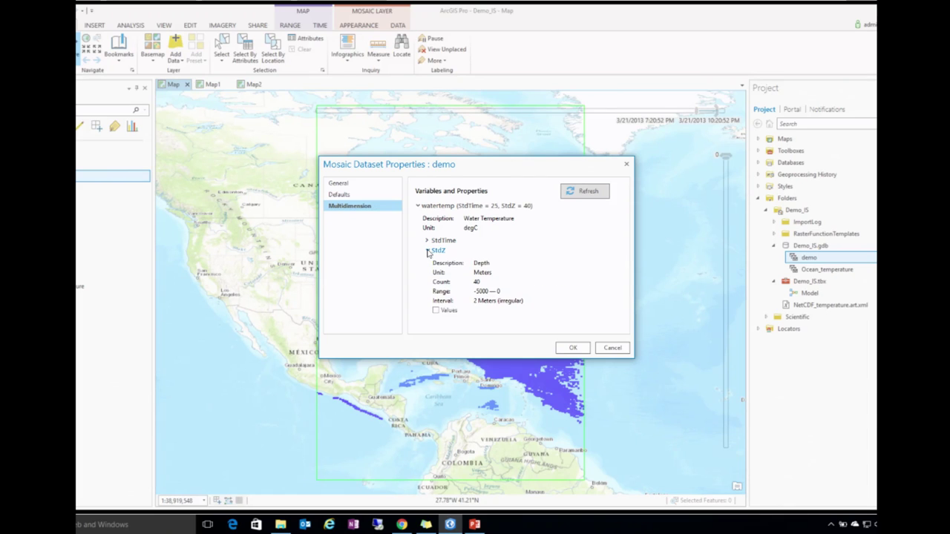
left_click(613, 348)
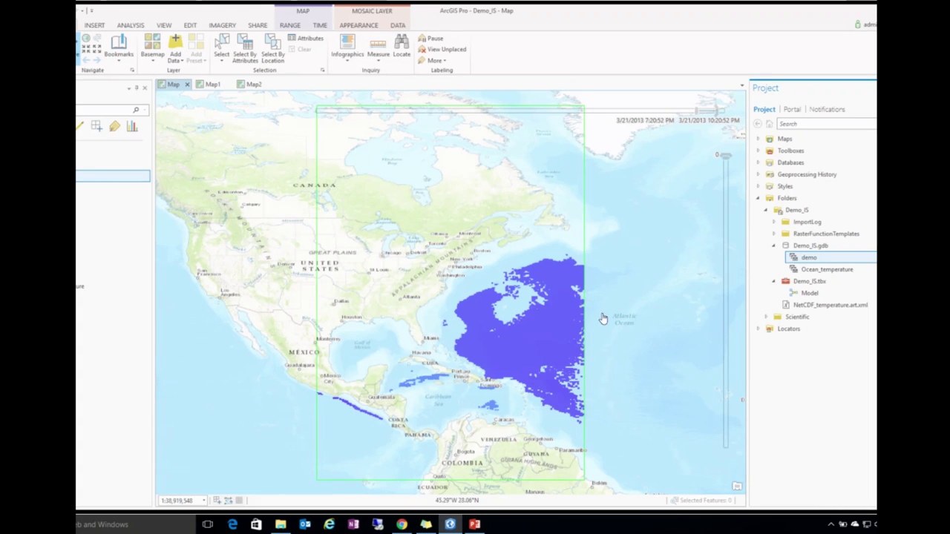
- Set the span of the map's current depth range to 167
mouse_move(725, 415)
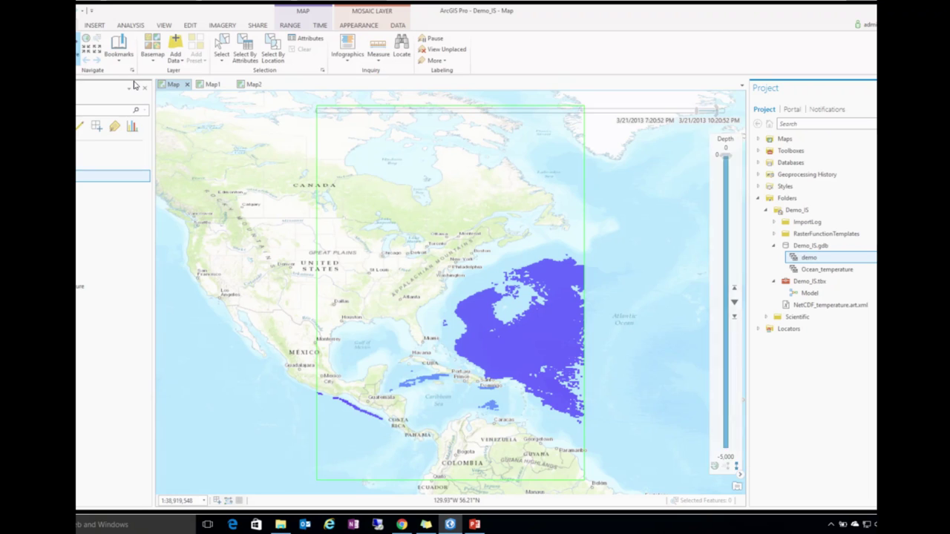
left_click(290, 26)
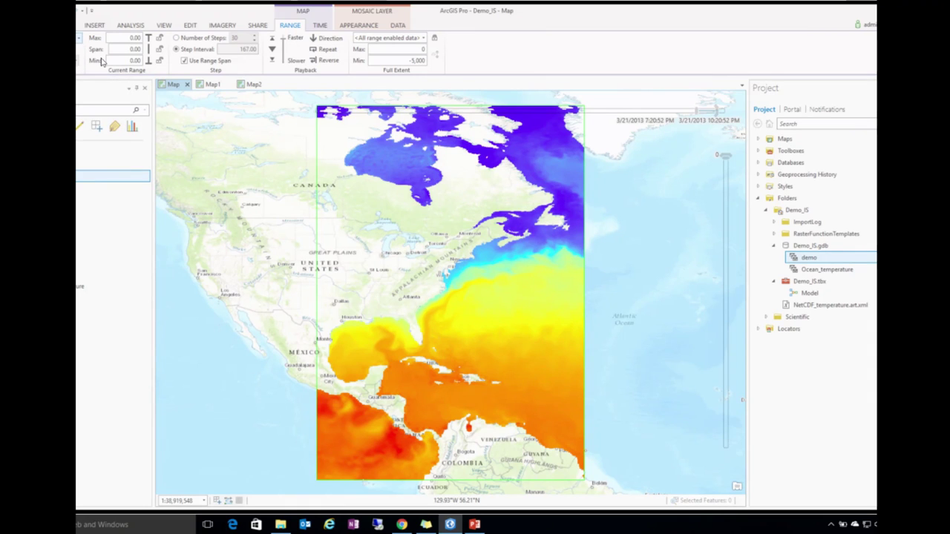
mouse_move(723, 156)
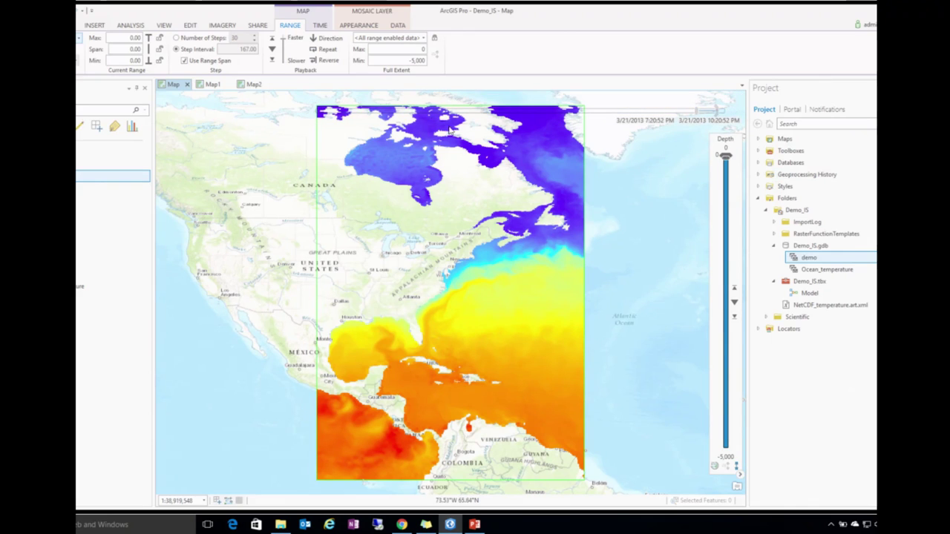
mouse_move(445, 130)
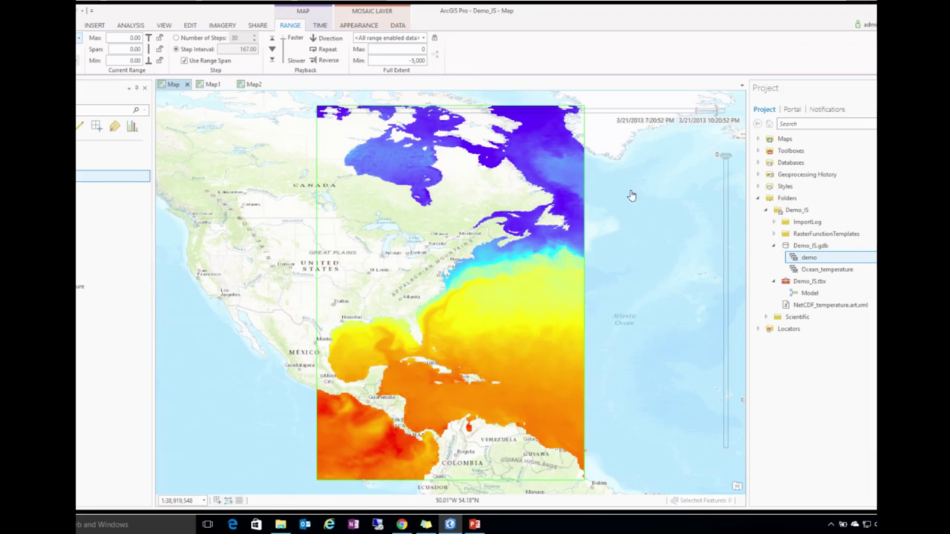
mouse_move(475, 127)
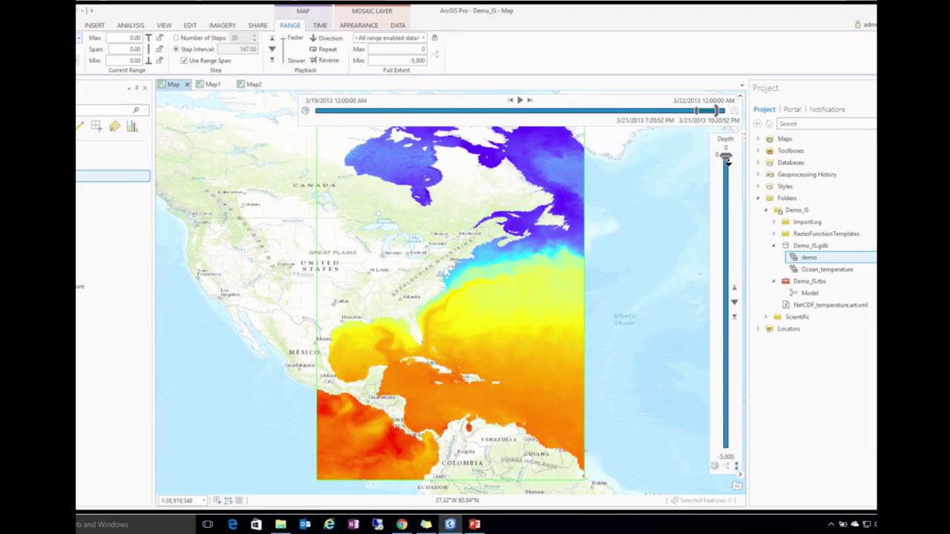
left_click(111, 50)
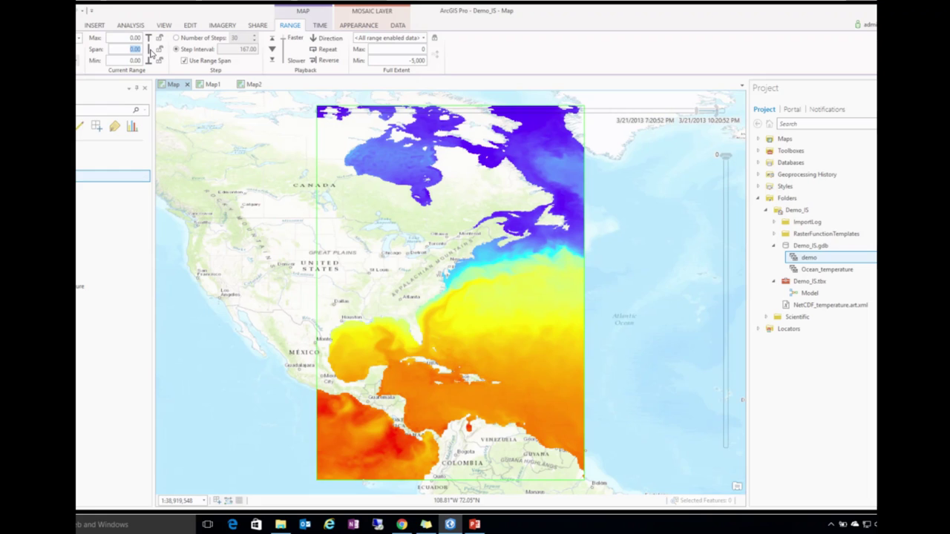
key("Return")
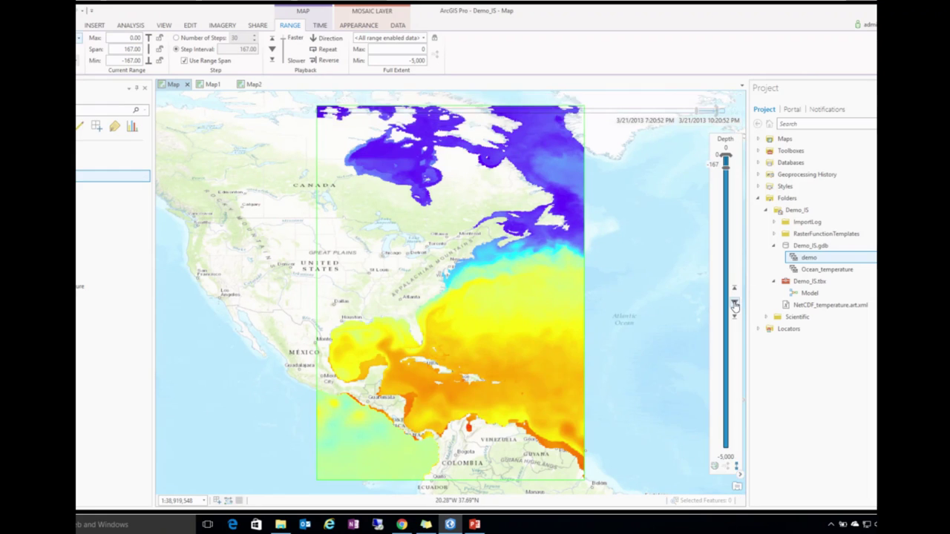
- Play the water temperature layer down through the depth range, and return the depth to 0
left_click(734, 305)
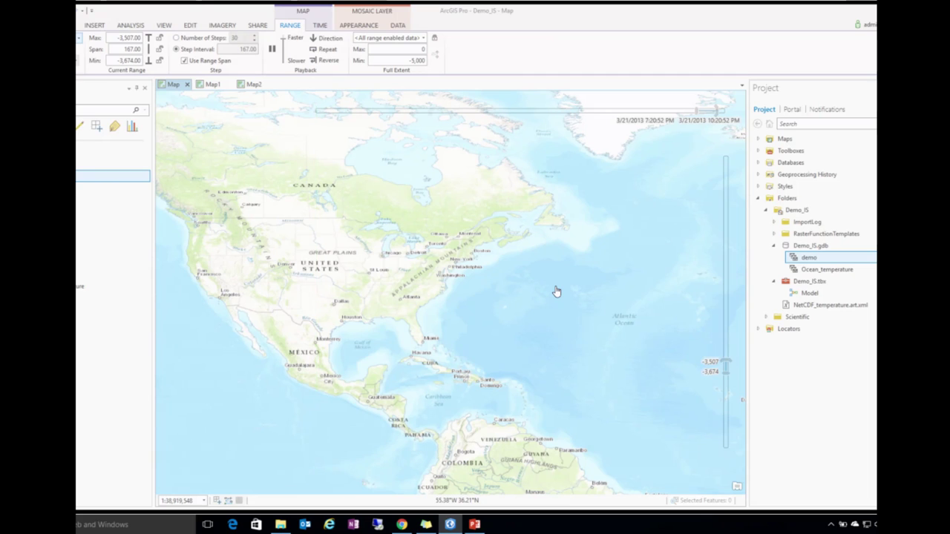
mouse_move(730, 399)
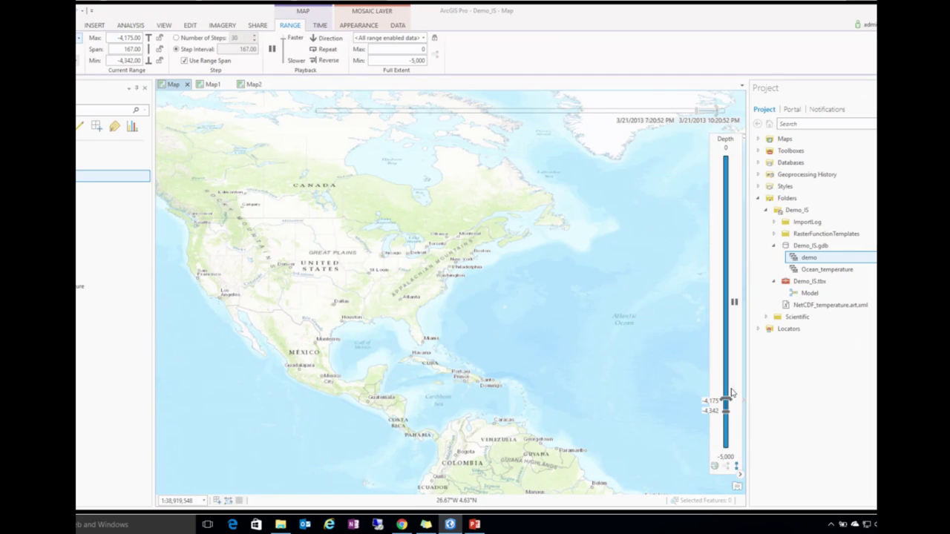
left_click(734, 300)
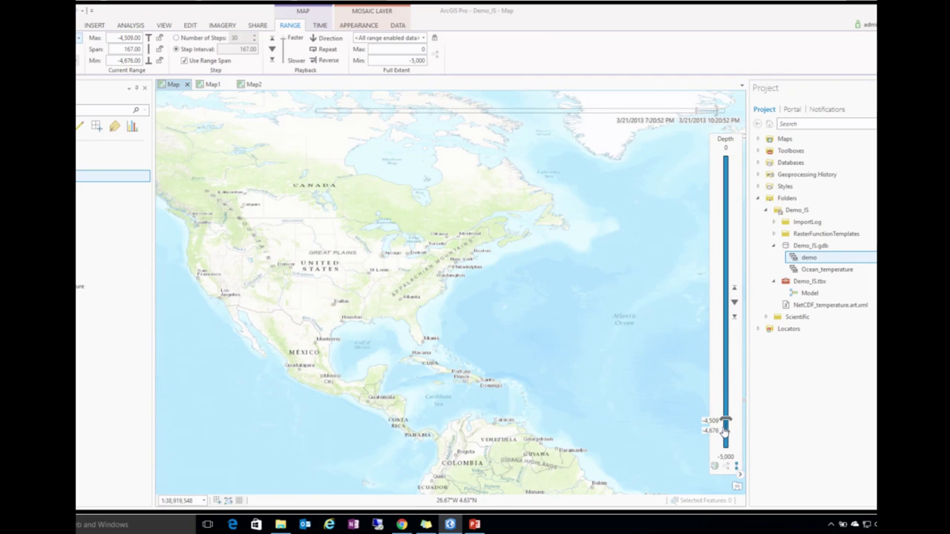
left_click_drag(726, 423, 726, 155)
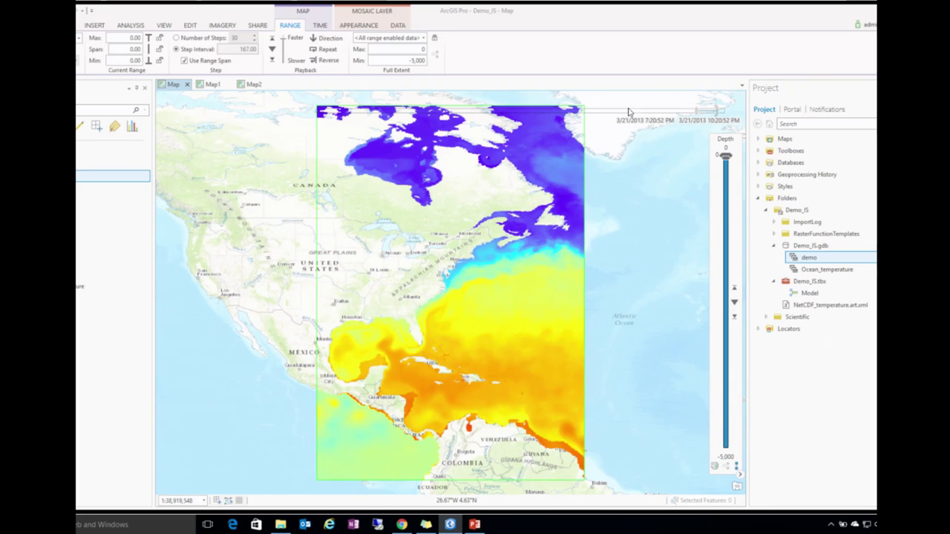
- Play the water temperature layer through its time steps from 3/19/2013 and pause the playback
left_click(320, 26)
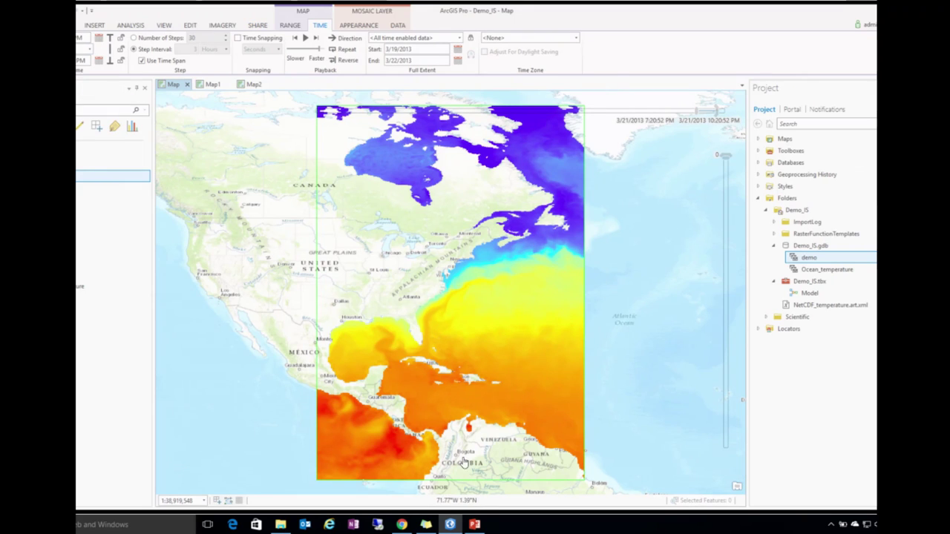
mouse_move(449, 108)
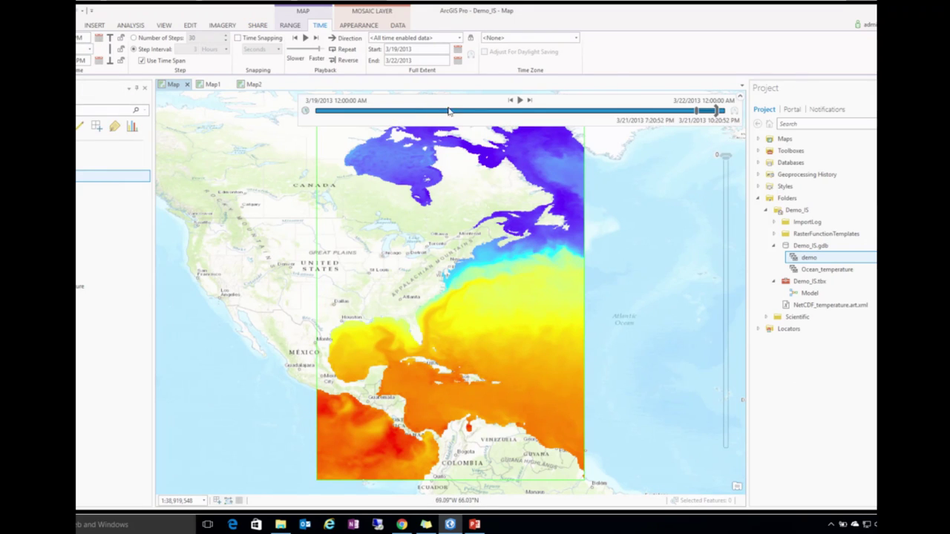
left_click(521, 101)
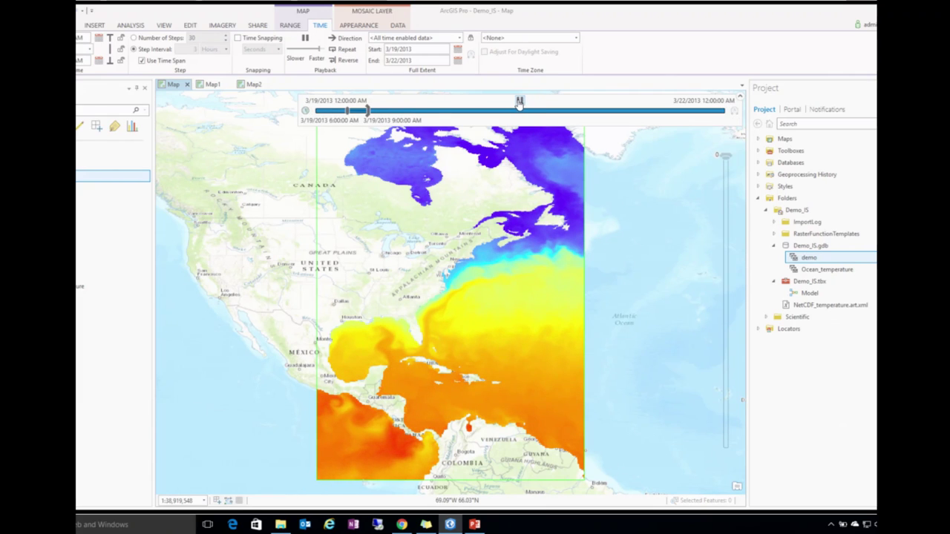
left_click(519, 101)
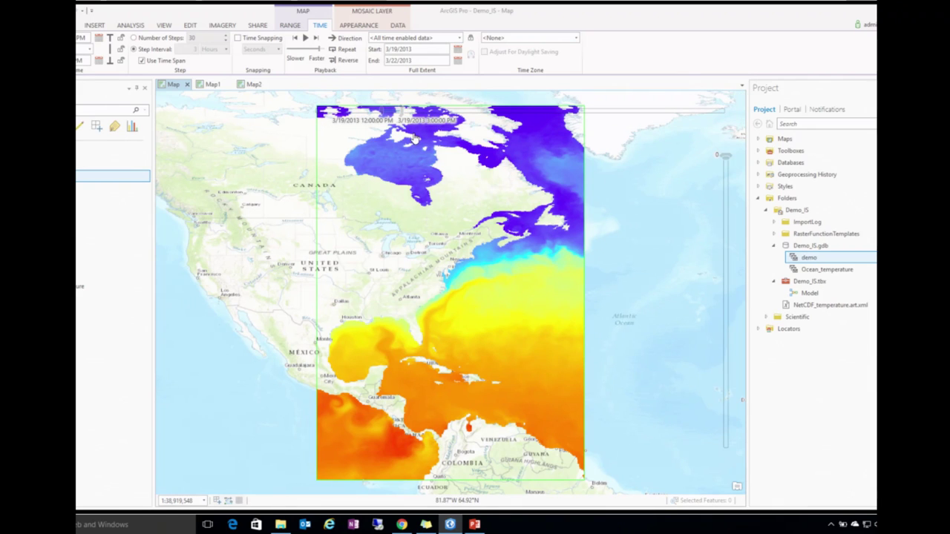
- Try to share the demo mosaic dataset as a web layer
right_click(809, 266)
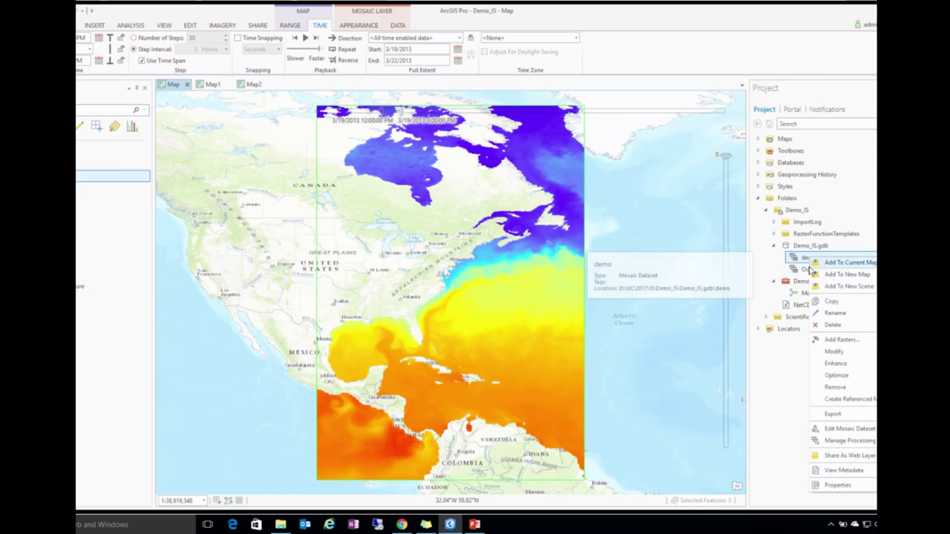
left_click(849, 455)
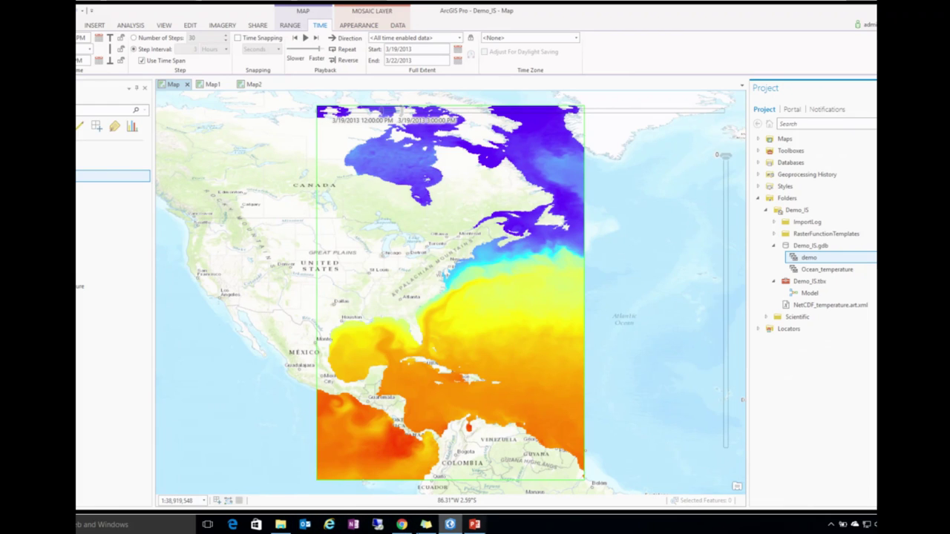
- Switch to the portal content in Chrome and add the Ocean_temperature imagery layer to a new map
left_click(402, 524)
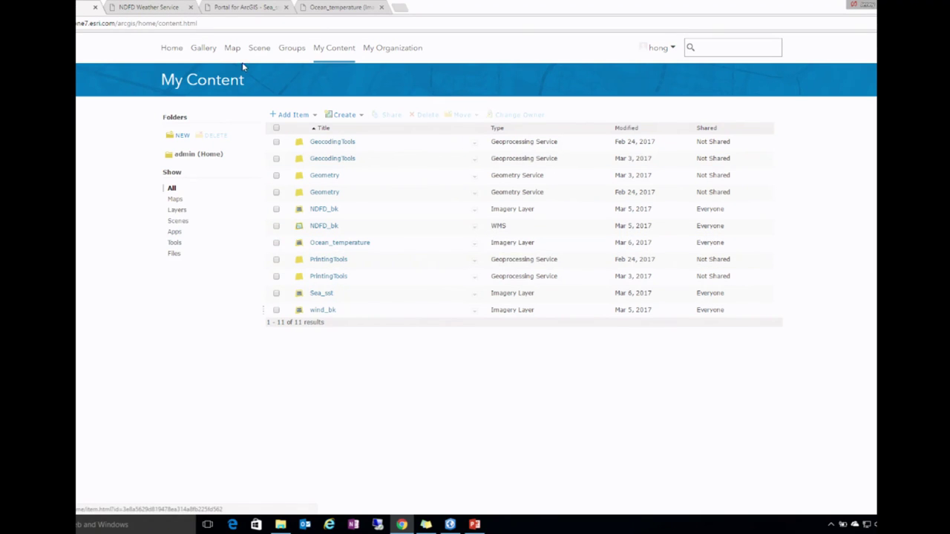
left_click(475, 243)
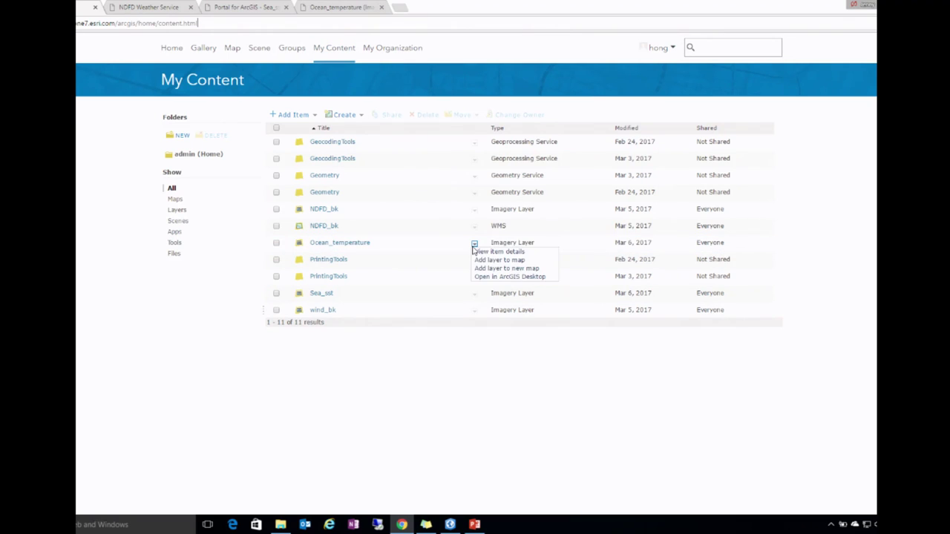
left_click(515, 268)
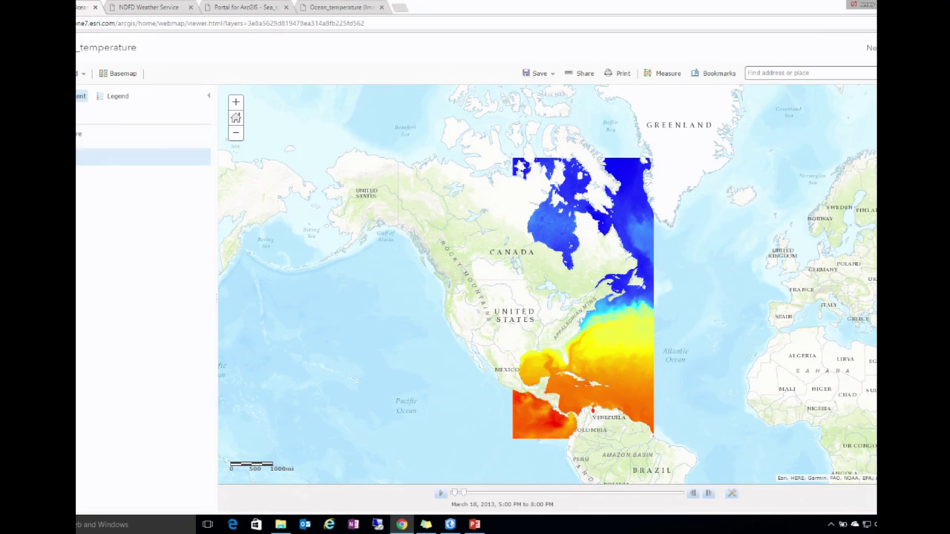
- View the options available for the ocean temperature layer and look over its image in the web map
left_click(78, 138)
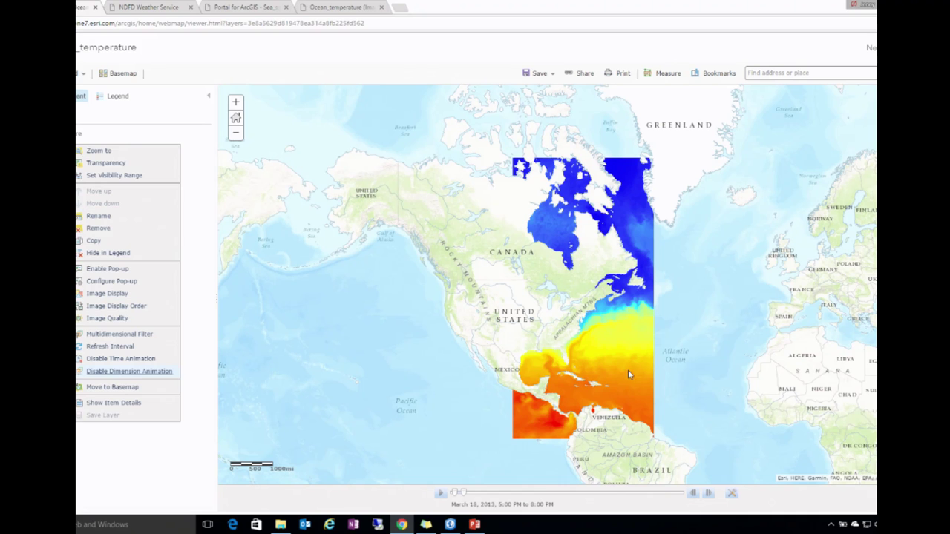
left_click(723, 365)
scroll(598, 330, "up", 1)
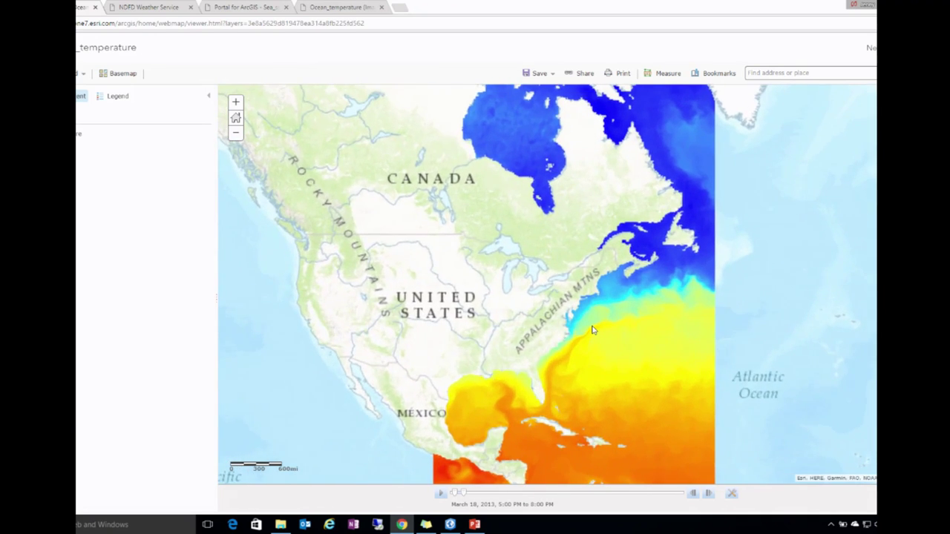
scroll(592, 330, "down", 1)
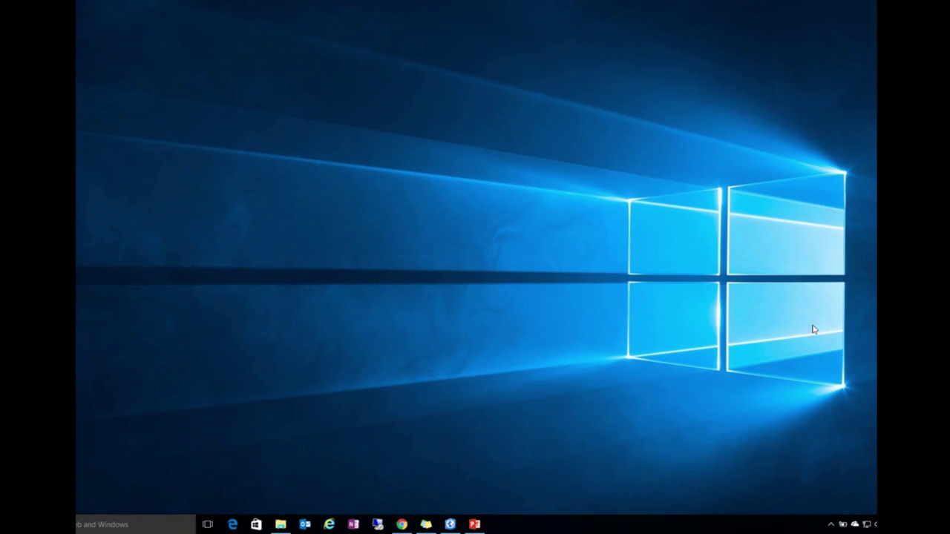
- Check the multiple displays and resolution options in the Windows advanced display settings, and close the settings
right_click(495, 256)
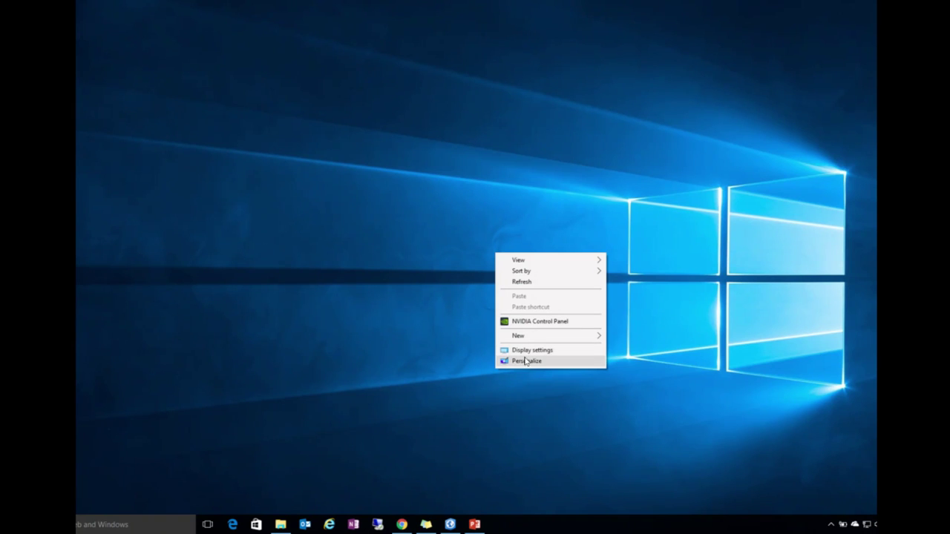
left_click(524, 350)
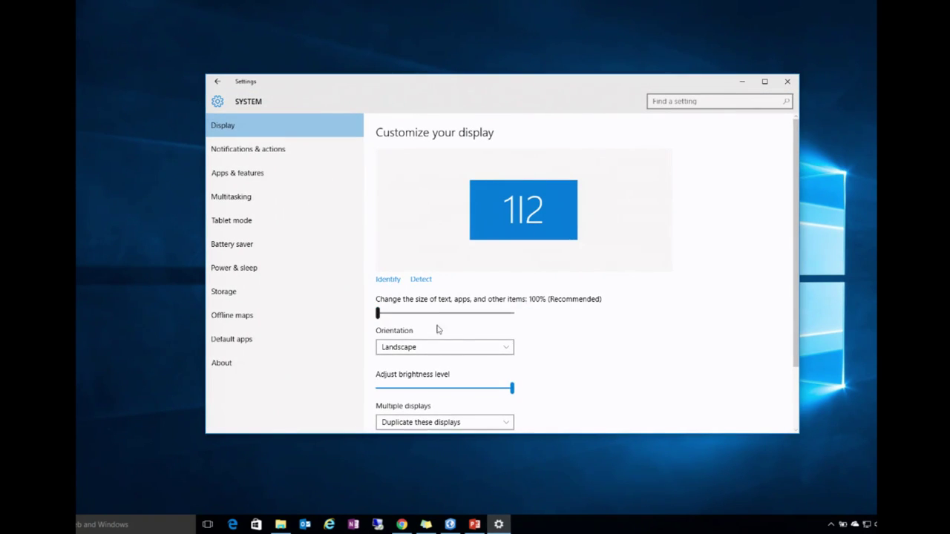
scroll(640, 328, "down", 2)
left_click(399, 403)
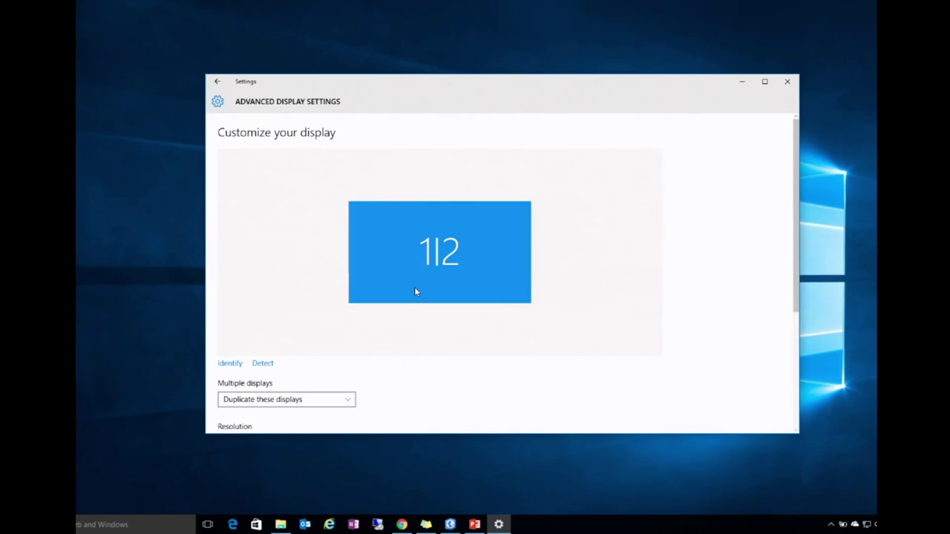
left_click(350, 401)
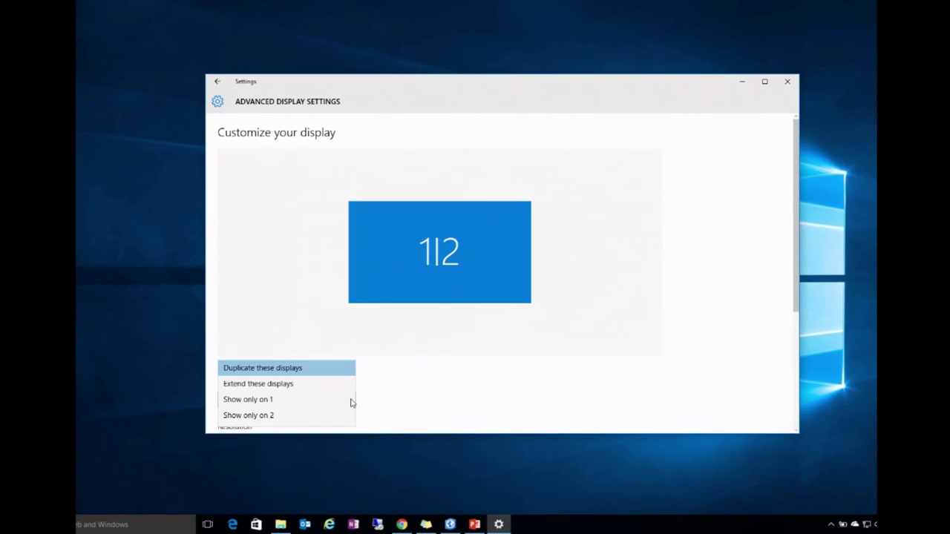
left_click(351, 401)
left_click_drag(793, 273, 771, 421)
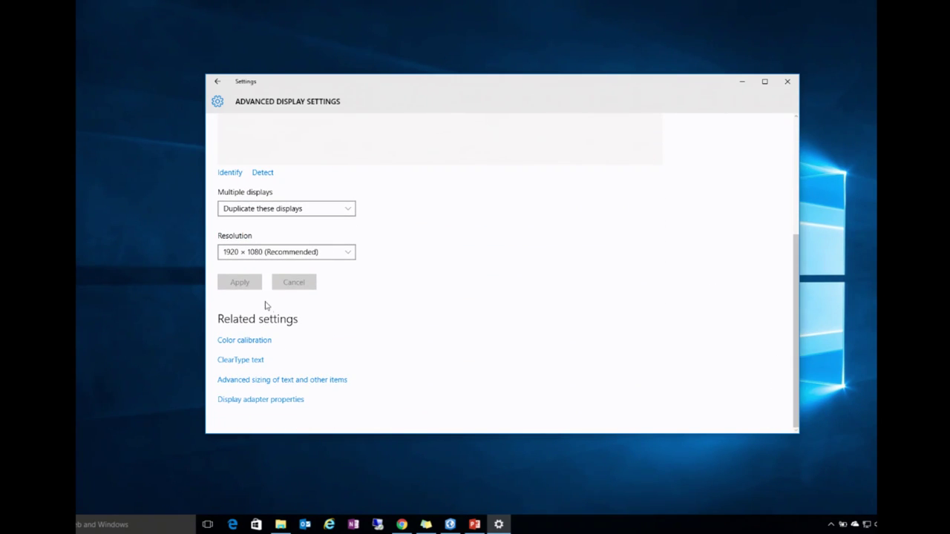
left_click(353, 258)
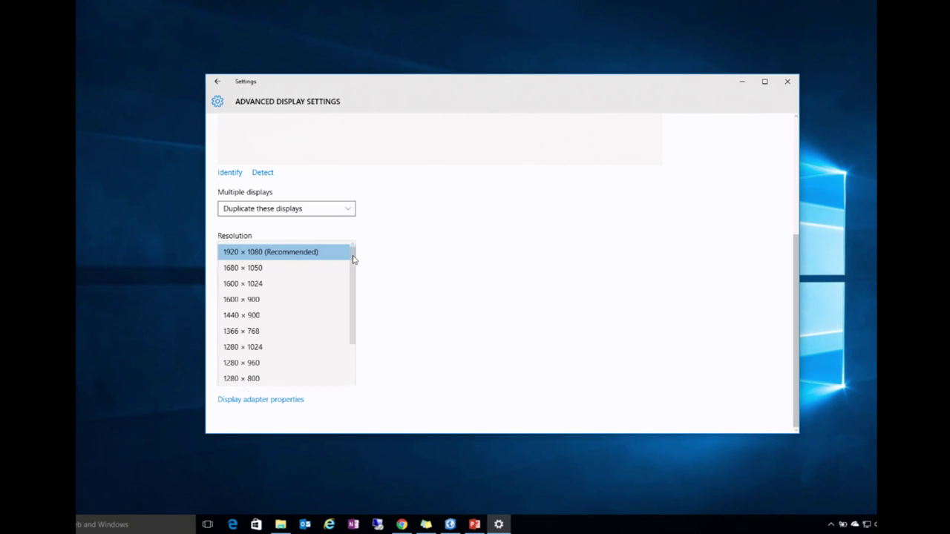
mouse_move(354, 265)
left_mouse_down()
mouse_move(354, 286)
mouse_move(360, 257)
left_mouse_up()
left_click(565, 255)
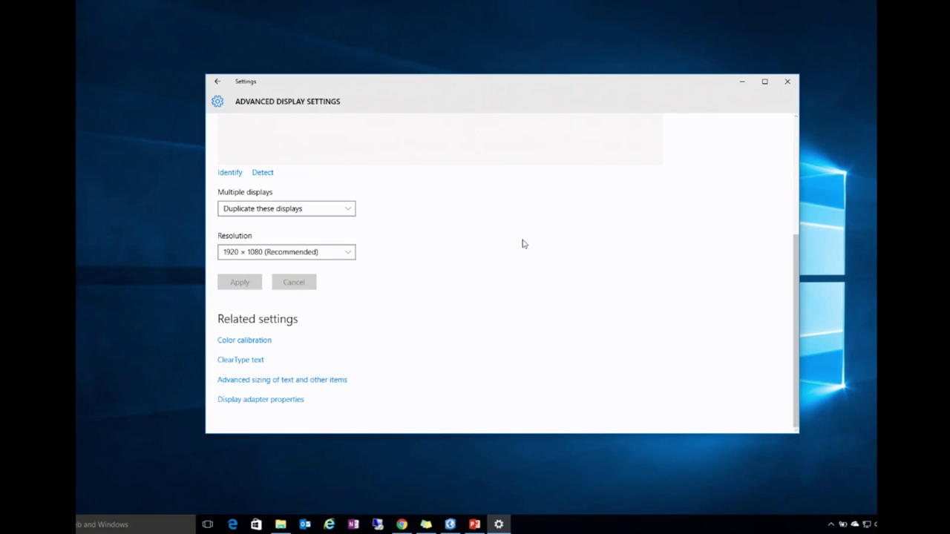
left_click(791, 85)
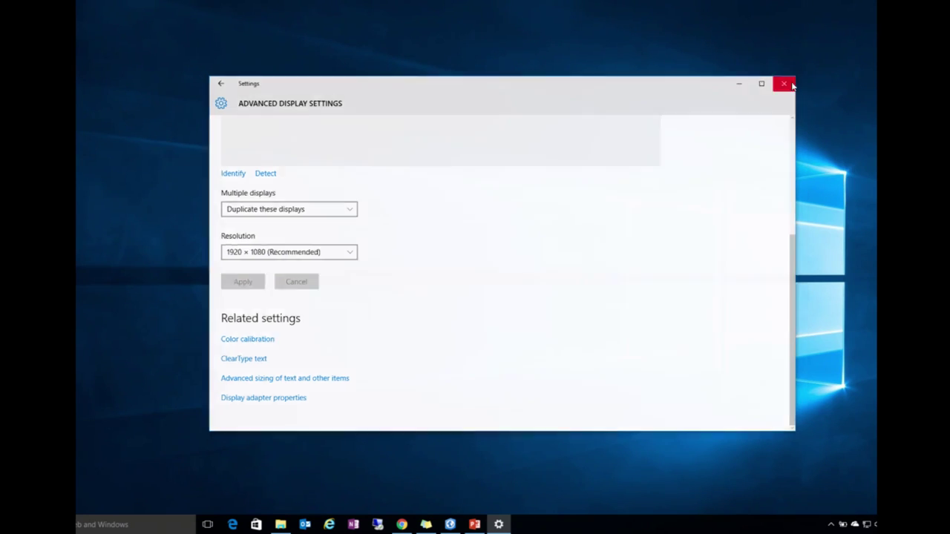
- Restore the ArcGIS Pro window to a smaller size and move it and the Chrome window into the visible screen area
left_click(450, 524)
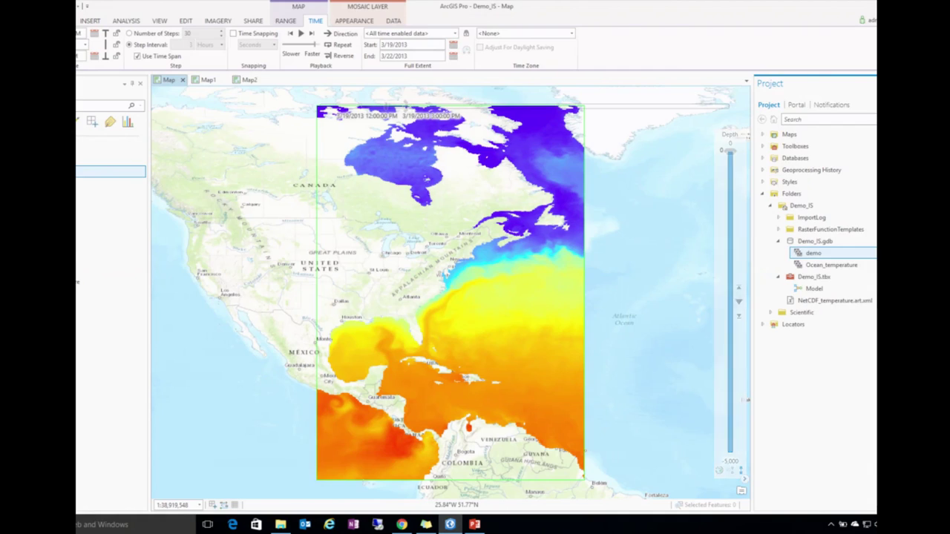
double_click(675, 8)
left_click_drag(687, 27, 733, 54)
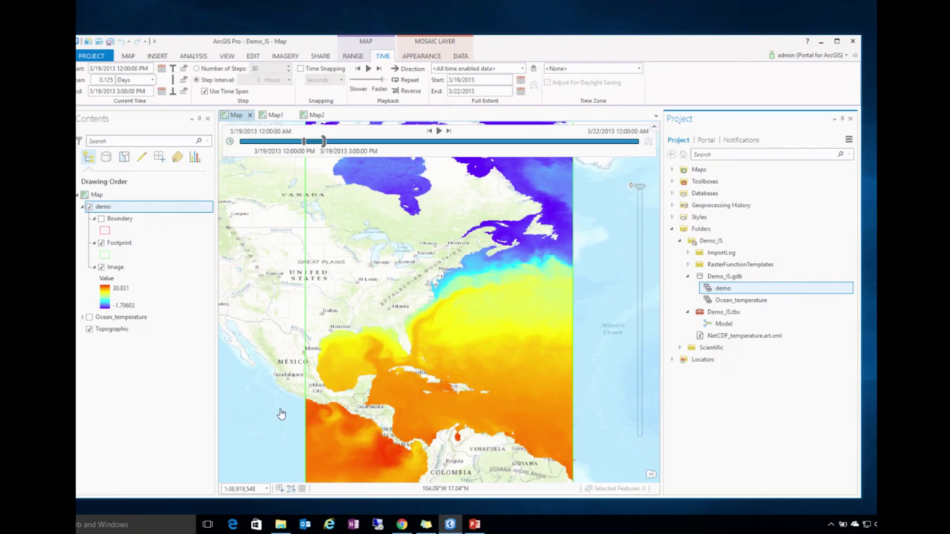
left_click(402, 525)
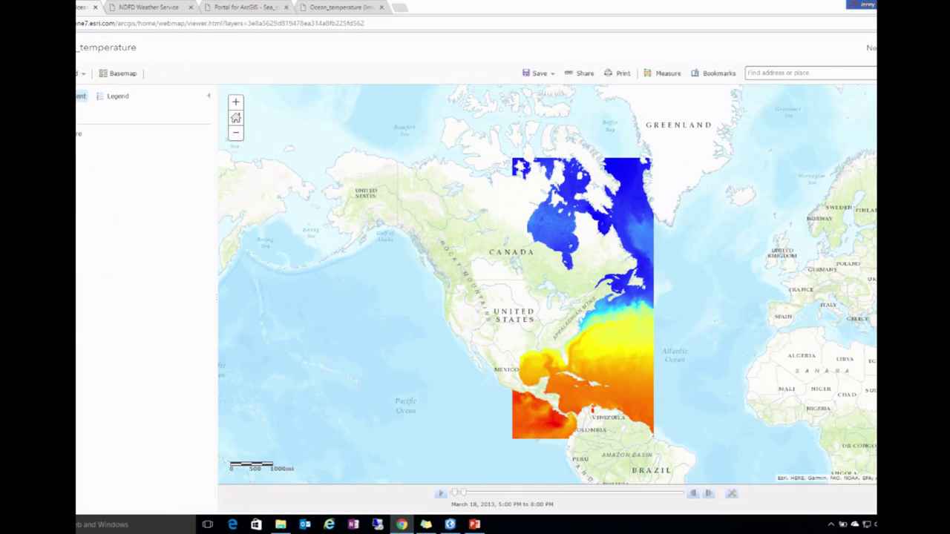
left_click_drag(750, 8, 724, 39)
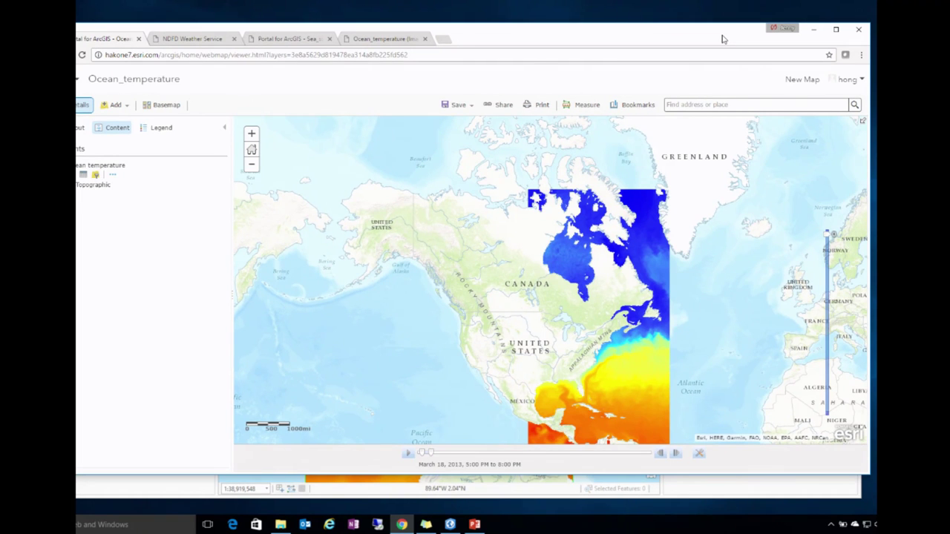
- Disable the dimension animation of the ocean temperature layer in the web map
left_click_drag(775, 287, 746, 261)
mouse_move(149, 196)
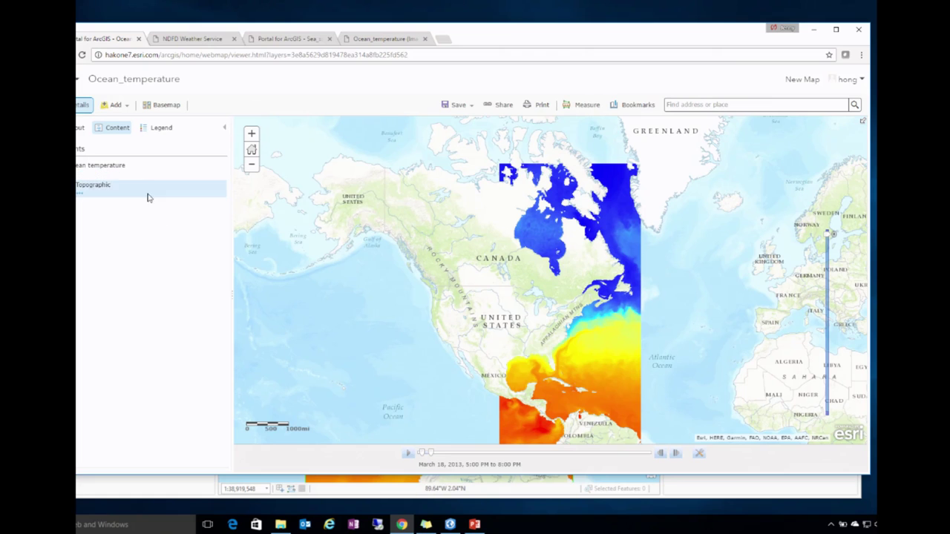
left_click(113, 176)
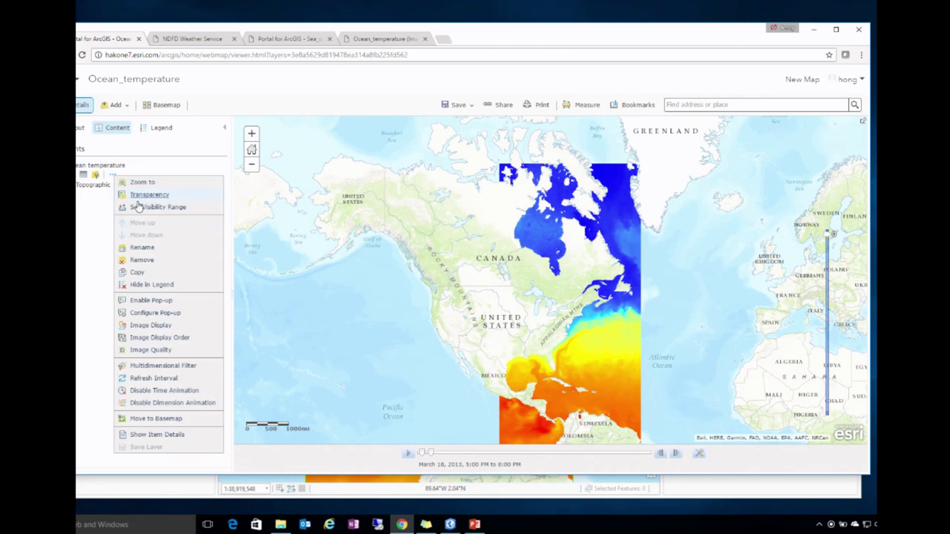
left_click(148, 405)
- Apply a multidimensional filter to the Ocean_temperature layer with Standard Z set to -200 meters
left_click(113, 177)
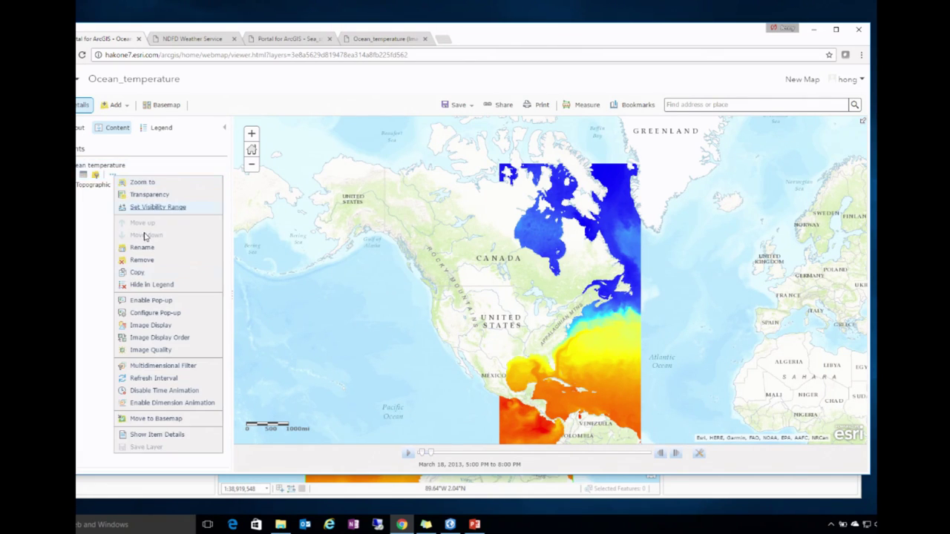
left_click(163, 366)
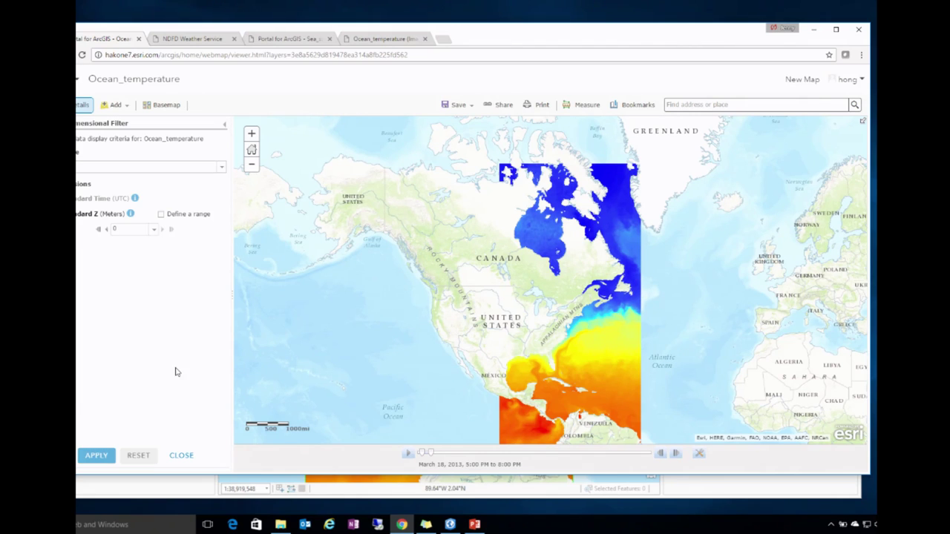
left_click(153, 229)
scroll(152, 317, "down", 5)
left_click_drag(152, 317, 152, 343)
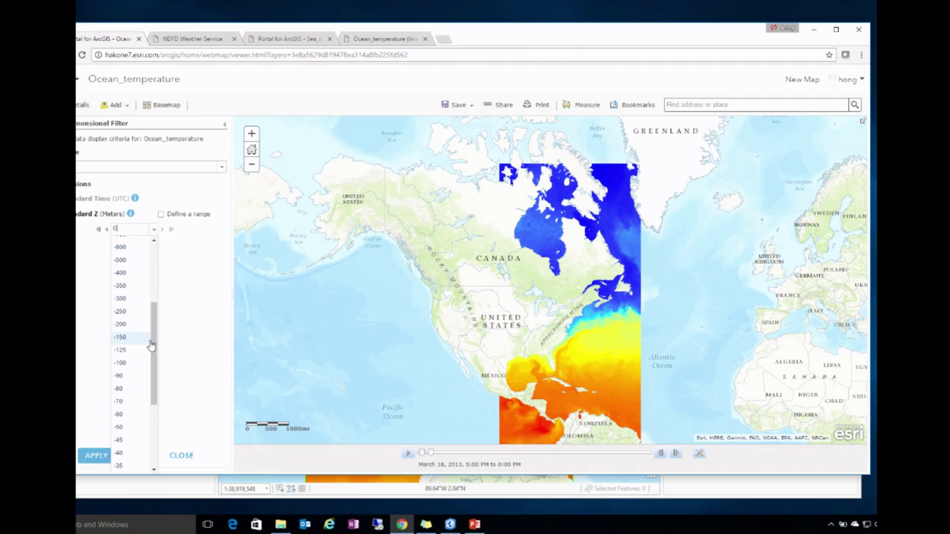
left_click(131, 324)
left_click(90, 457)
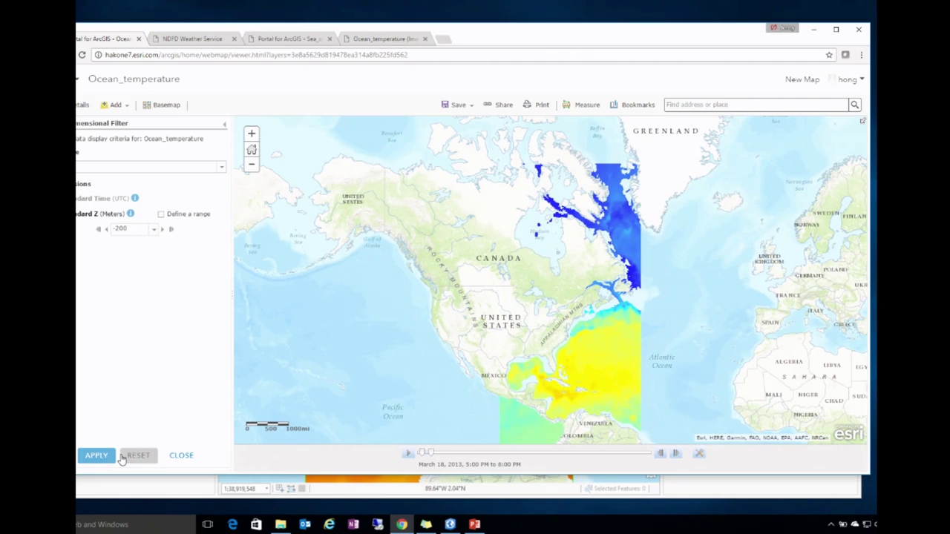
- Look through the Ocean_temperature image service's REST page and open its MultiDimensionalInfo resource
left_click(383, 38)
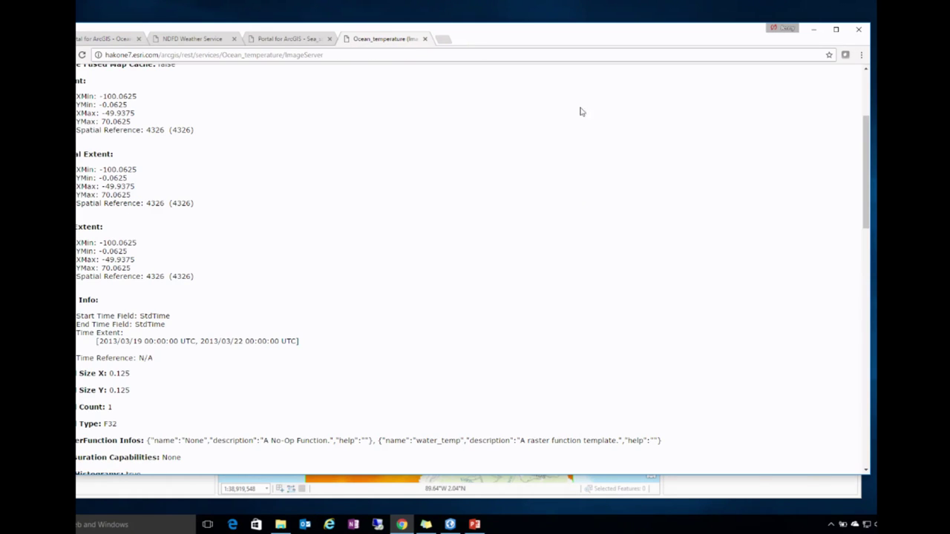
scroll(855, 153, "up", 3)
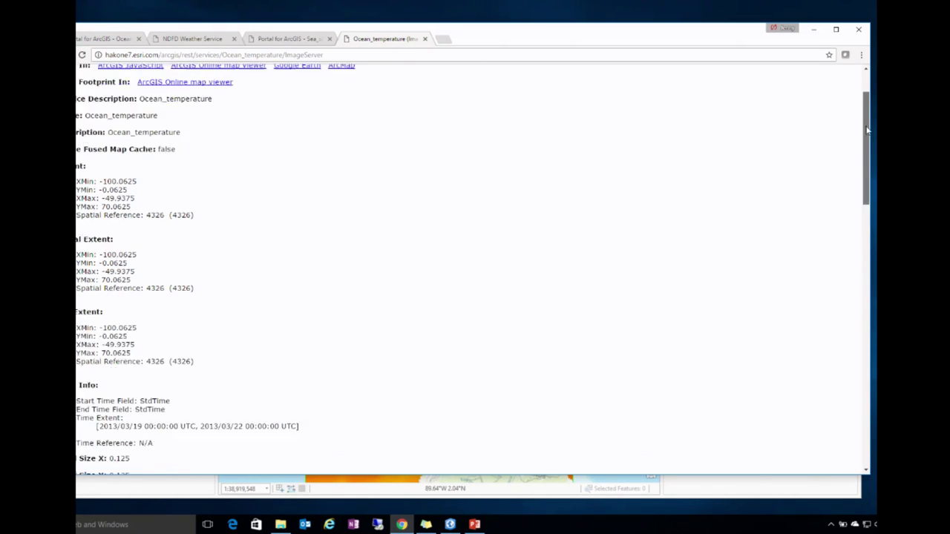
scroll(856, 153, "down", 2)
scroll(855, 152, "down", 15)
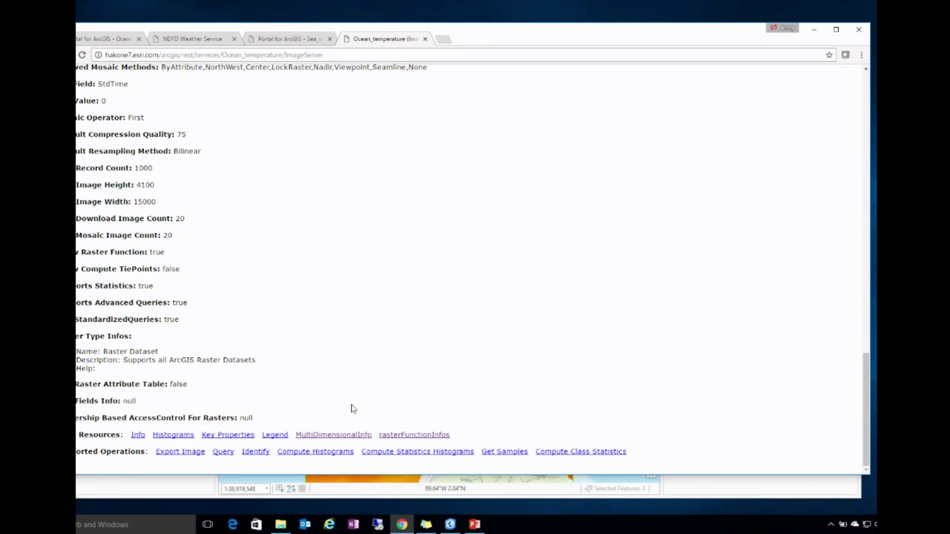
left_click(341, 438)
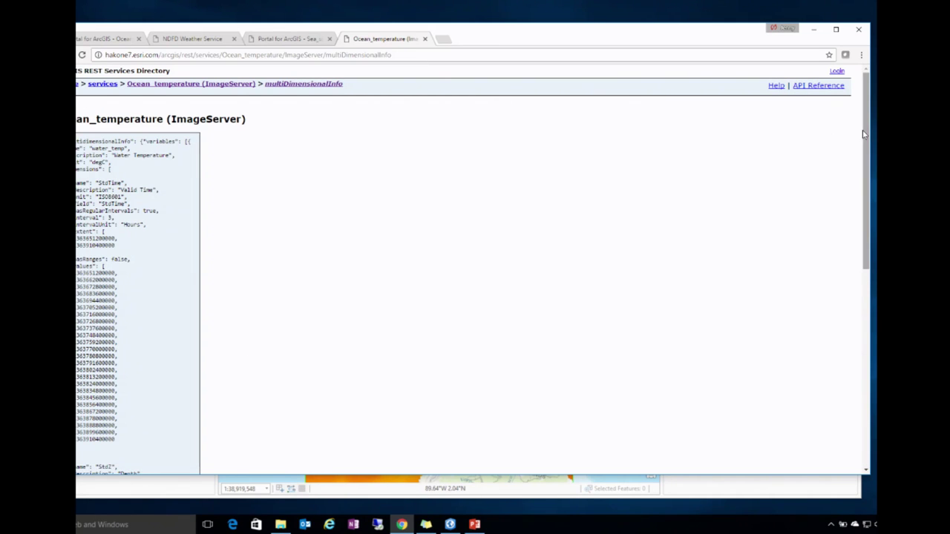
- Examine the StdTime and StdZ dimensions and the depth values of the service, and return to ArcGIS Pro
scroll(482, 156, "down", 1)
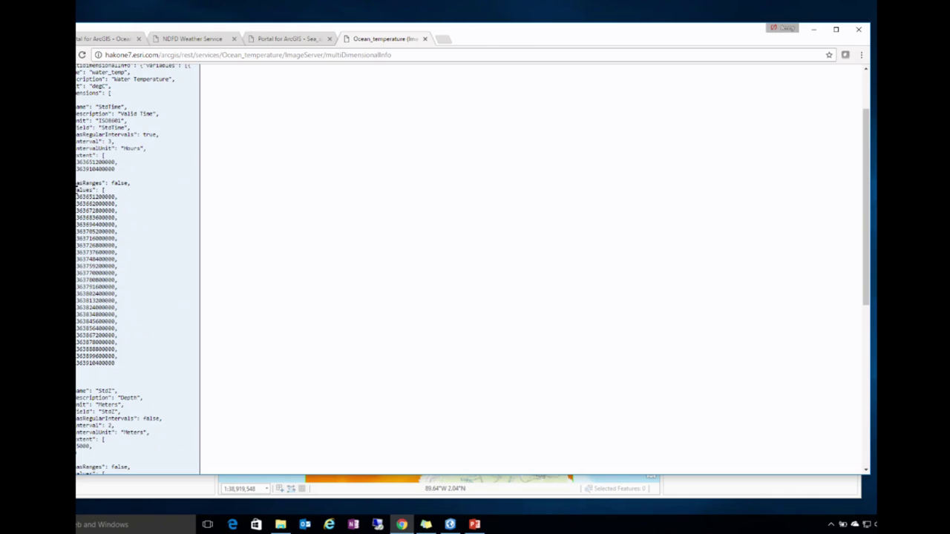
double_click(107, 108)
left_click_drag(867, 206, 847, 334)
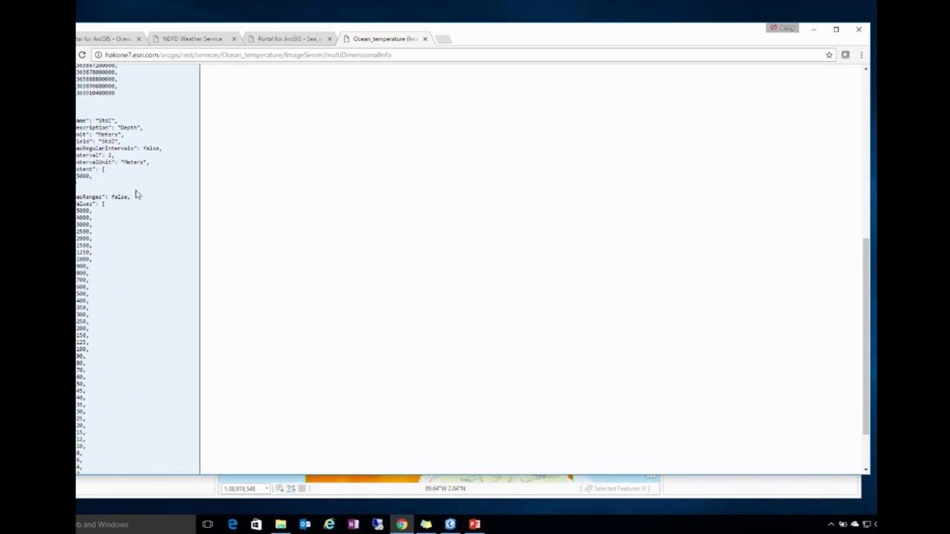
left_click_drag(77, 211, 115, 451)
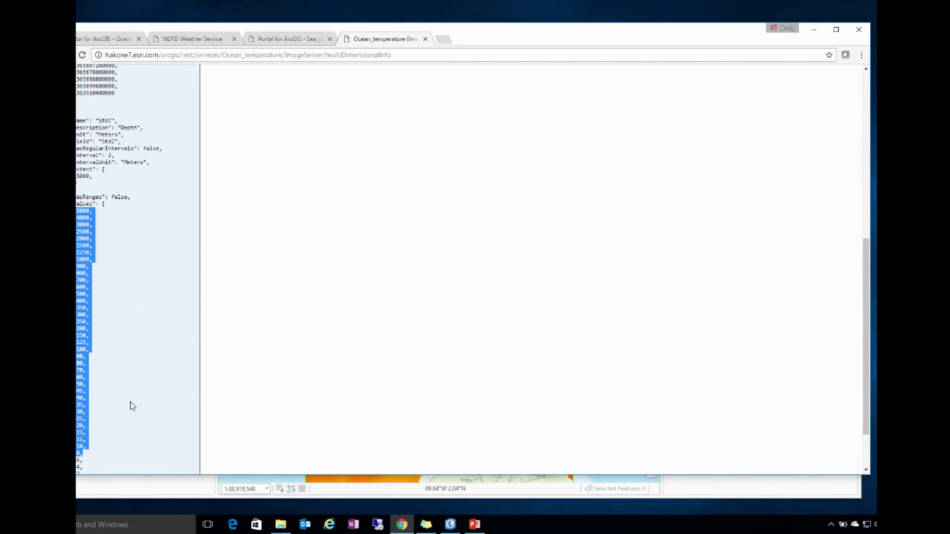
left_click(813, 29)
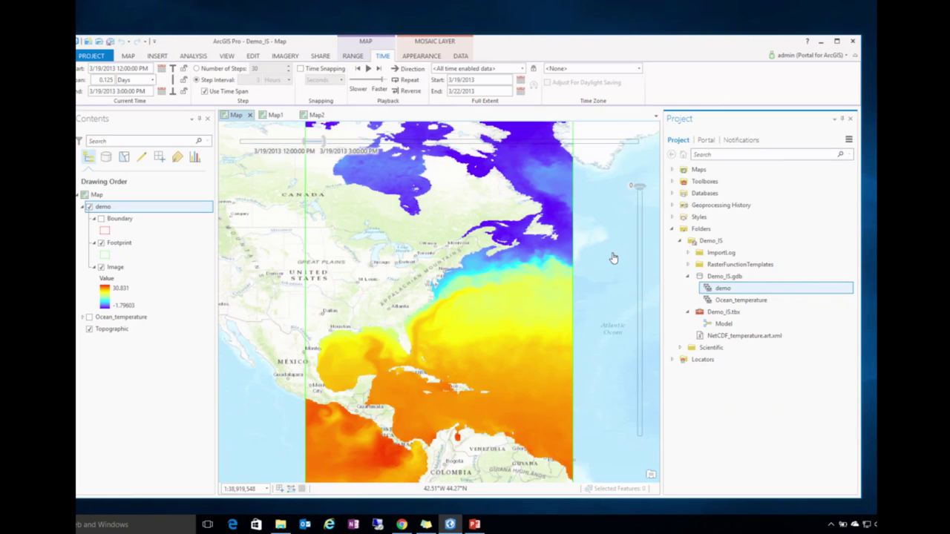
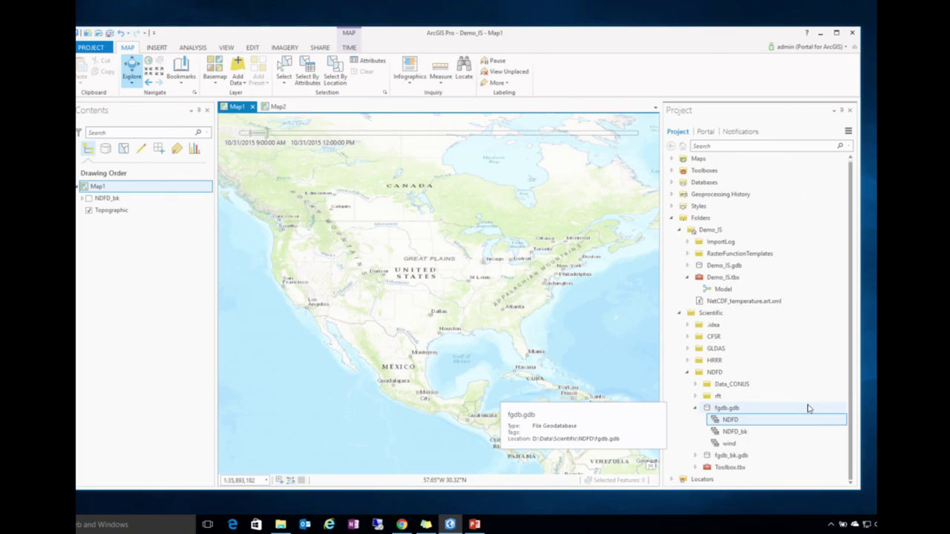
- Examine the multidimensional properties of the NDFD mosaic dataset, including the StdTime dimension of the windspd@sfc variable
right_click(721, 421)
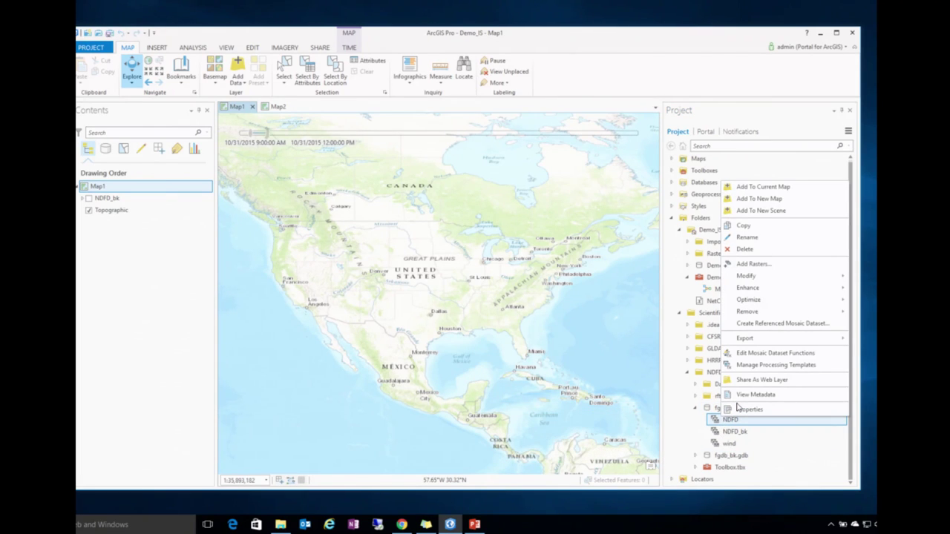
left_click(742, 408)
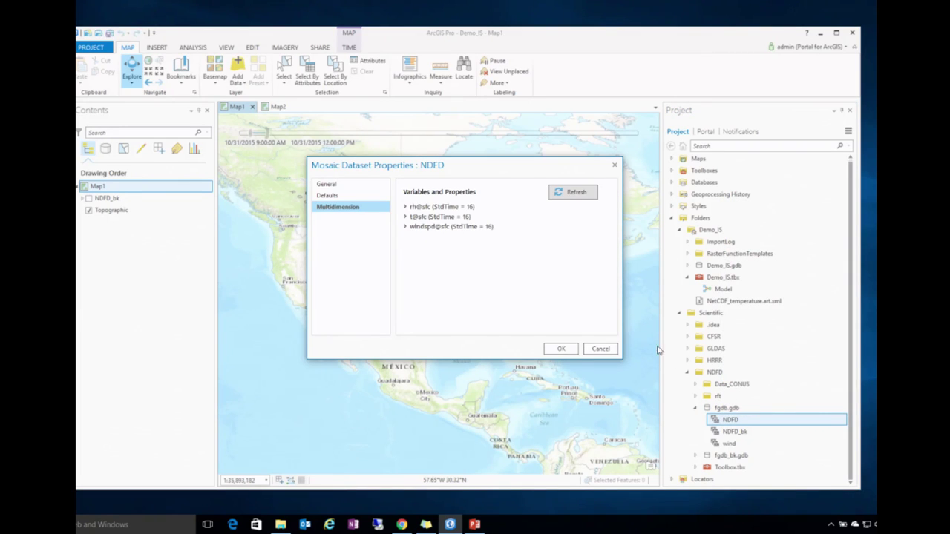
left_click_drag(519, 170, 601, 183)
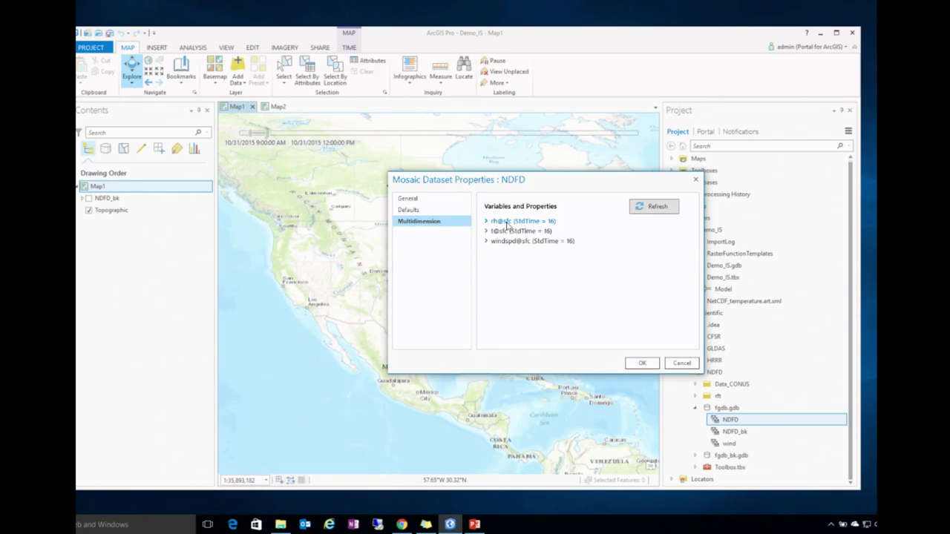
left_click(487, 242)
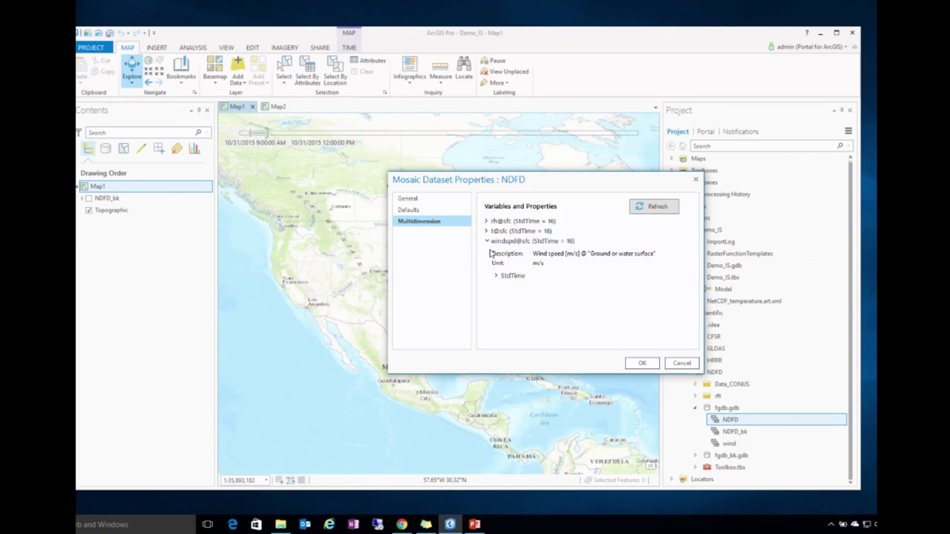
left_click(496, 275)
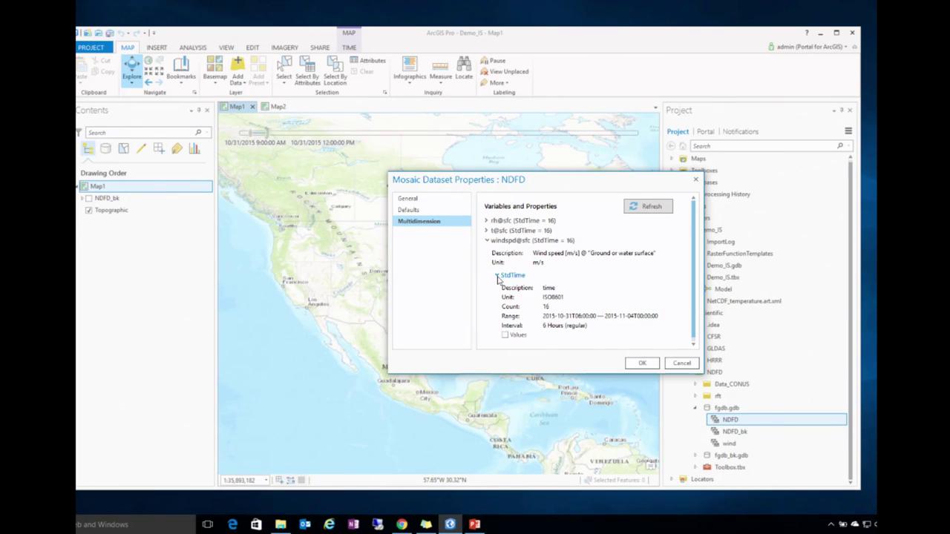
left_click(681, 363)
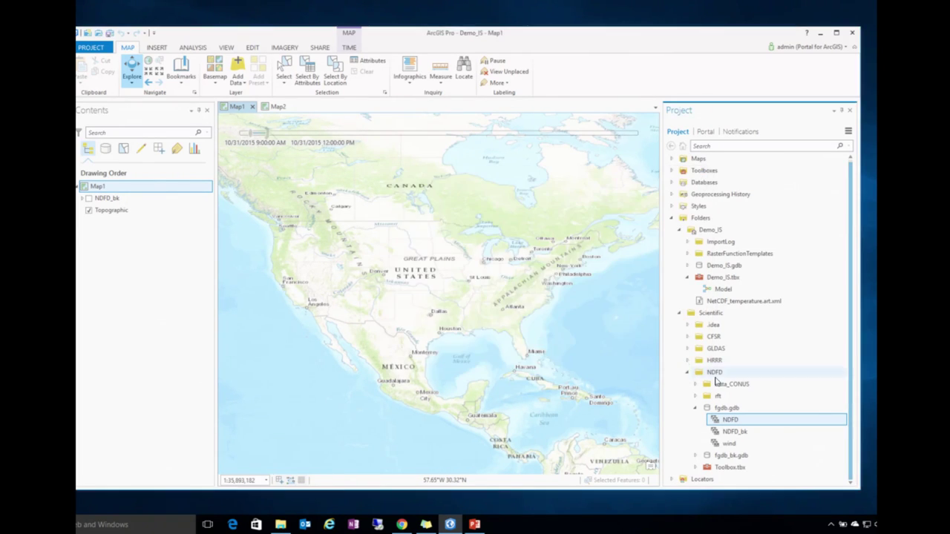
- Open the processing templates manager for the NDFD mosaic dataset
right_click(724, 423)
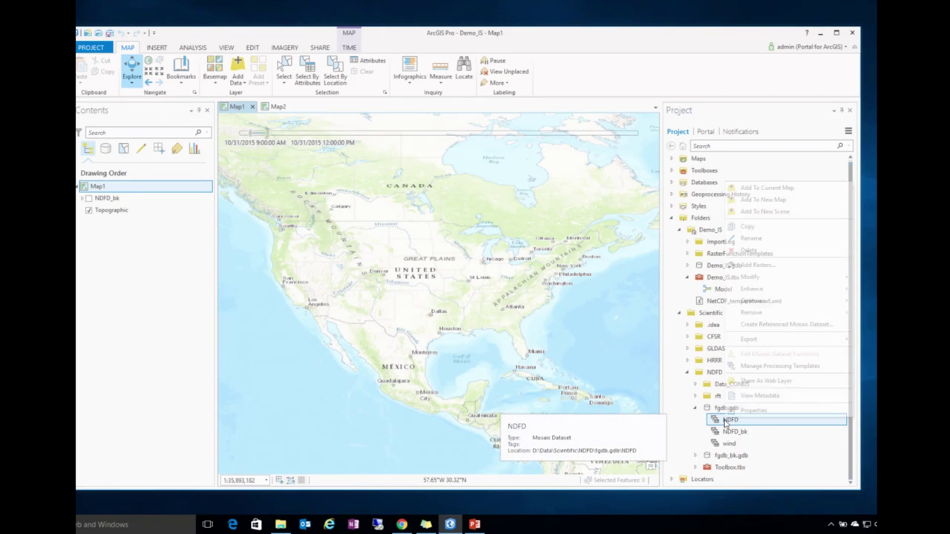
left_click(745, 366)
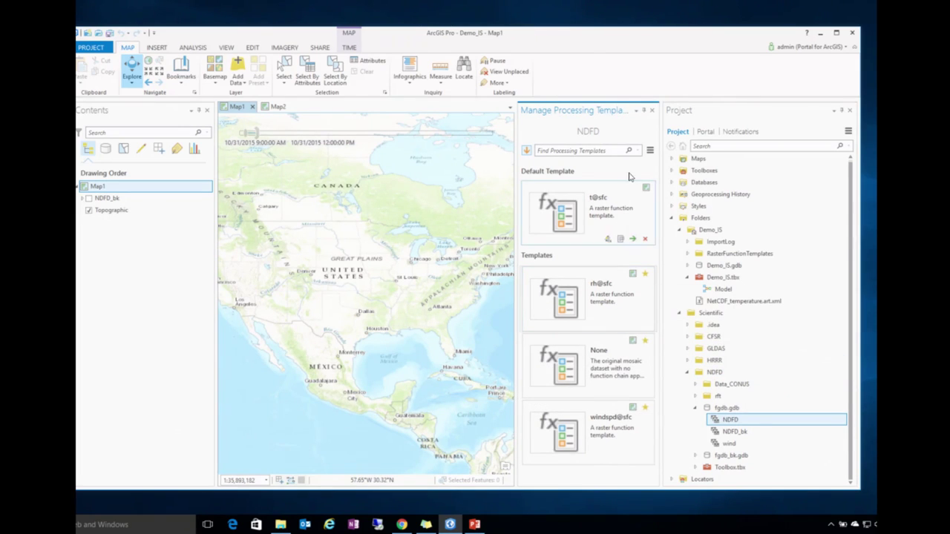
- Create a new processing template for NDFD and add the Heat Index system raster function to its function chain
left_click(649, 152)
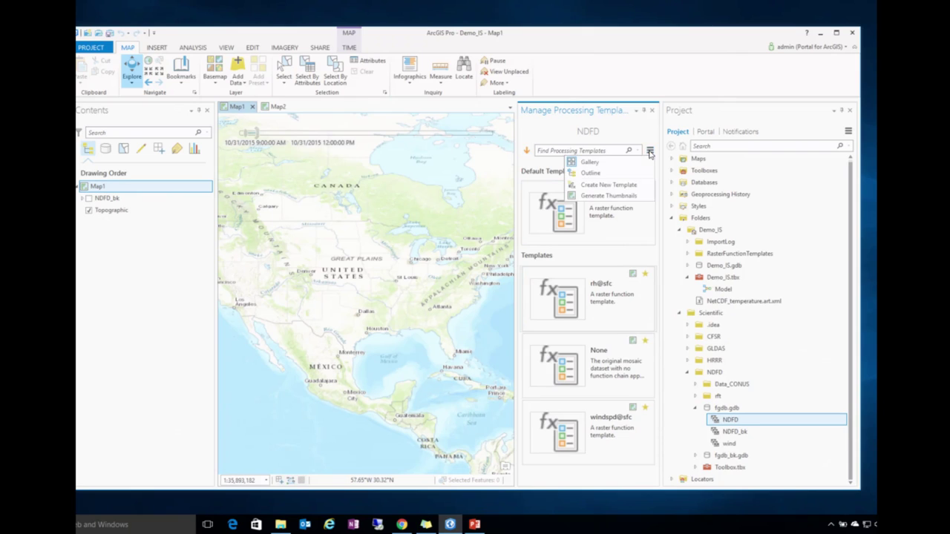
left_click(614, 190)
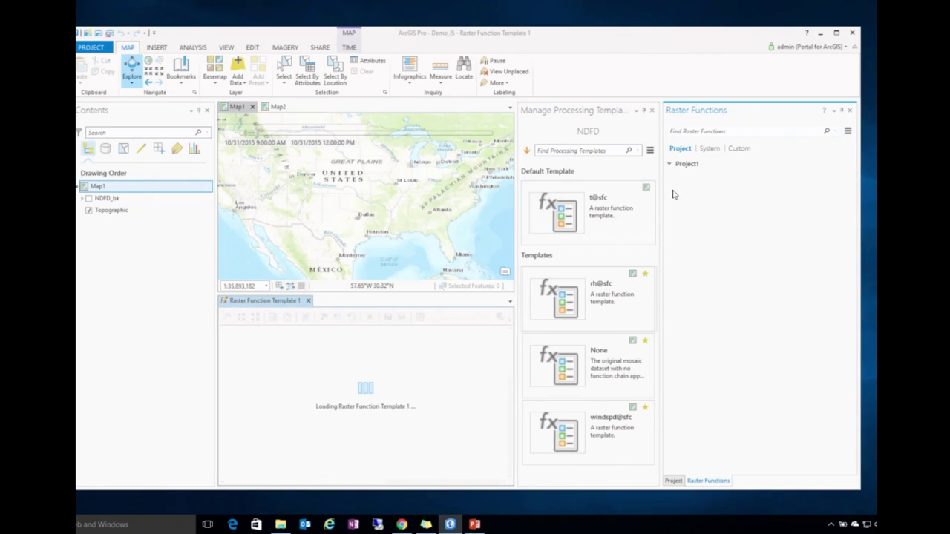
left_click(710, 149)
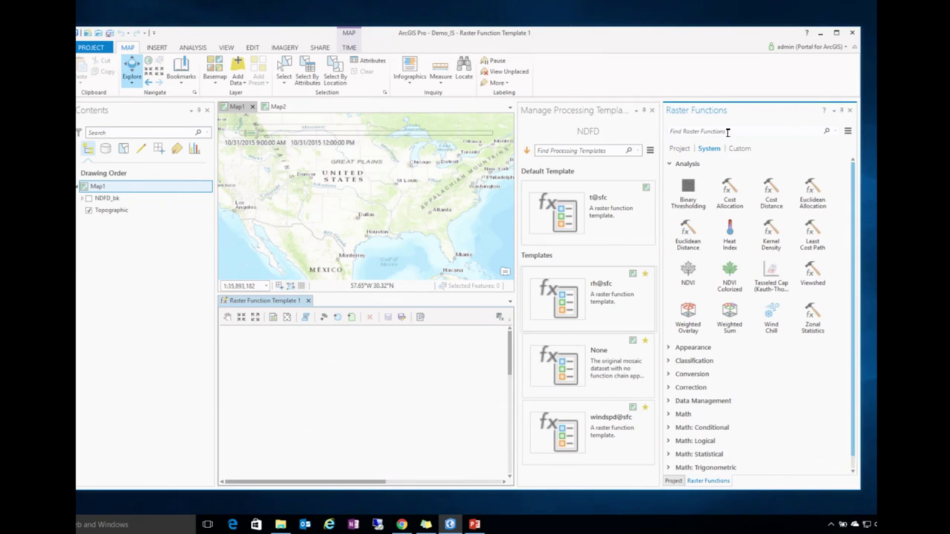
type("h")
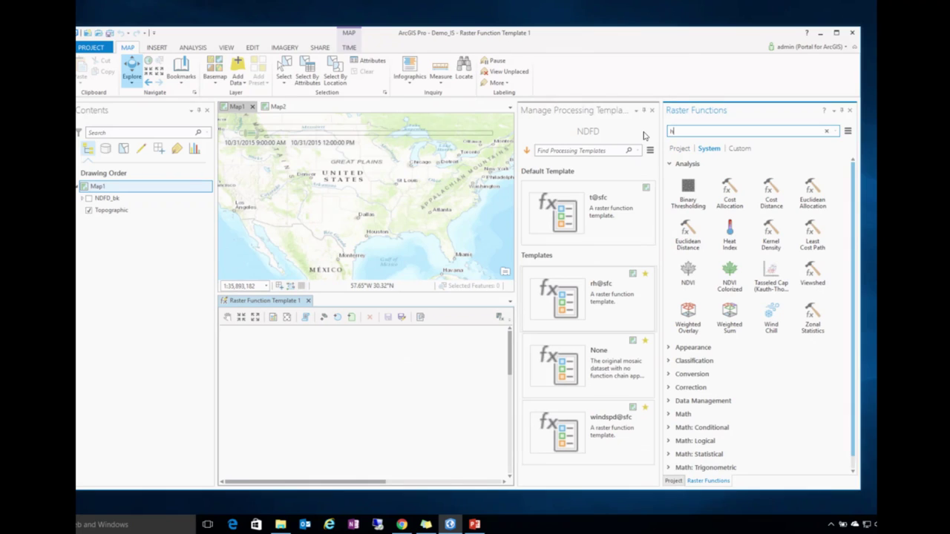
type("eat")
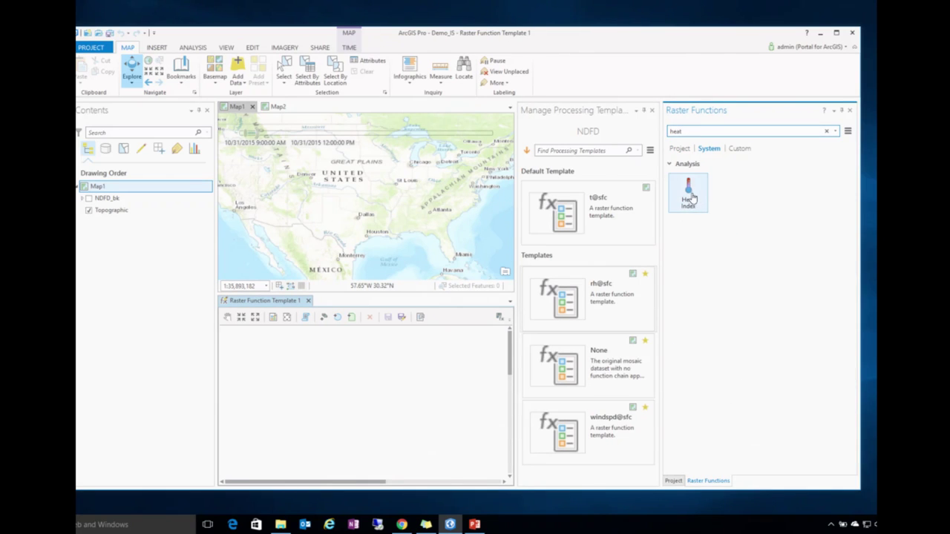
left_click_drag(690, 194, 315, 391)
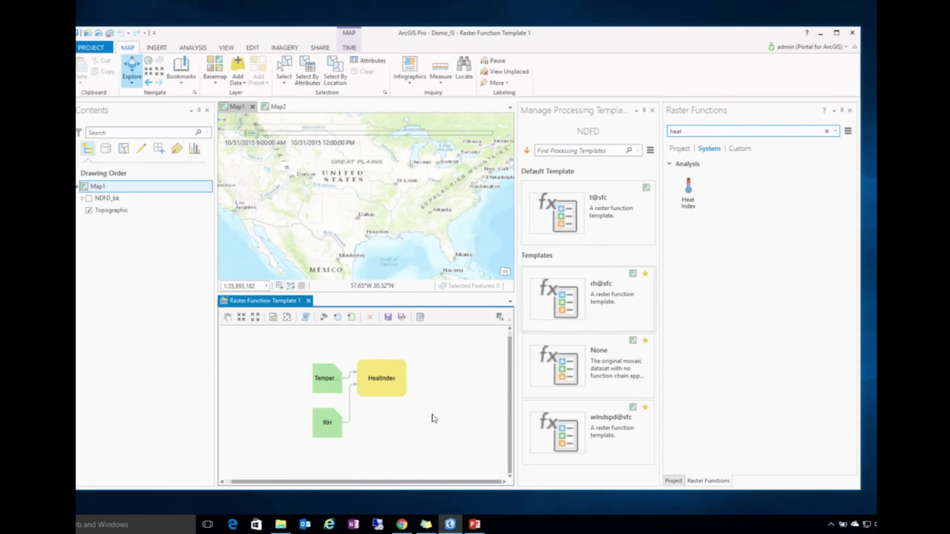
- View the edit properties of the new raster function template, and close the template without saving it
left_click(420, 317)
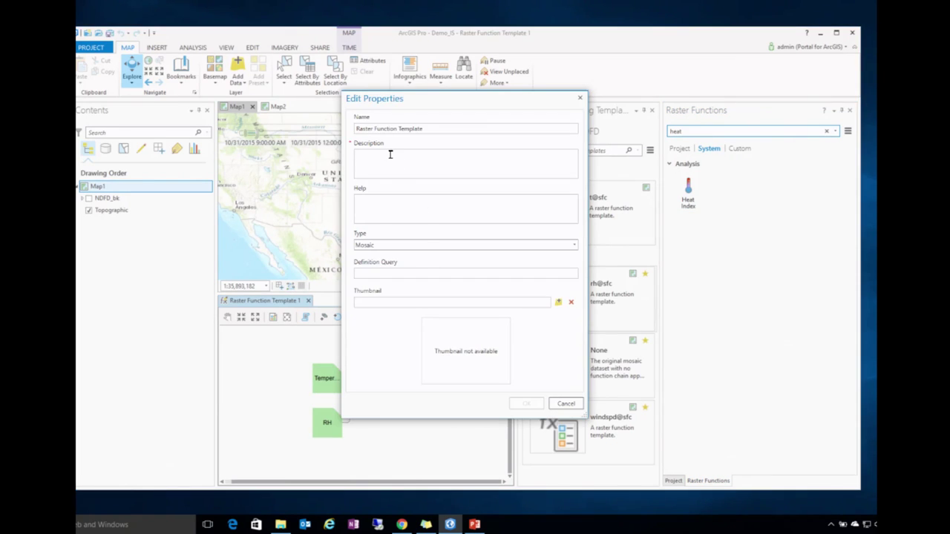
left_click(580, 99)
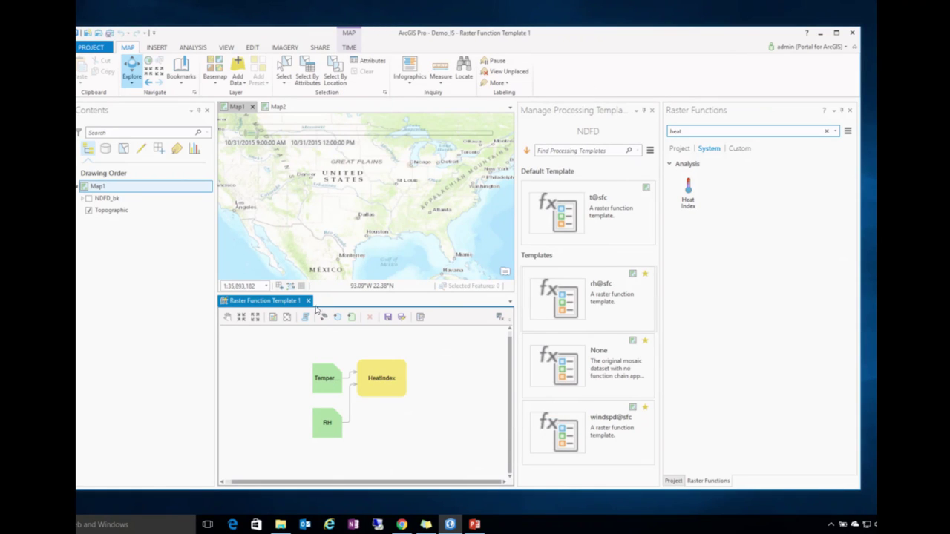
left_click(309, 301)
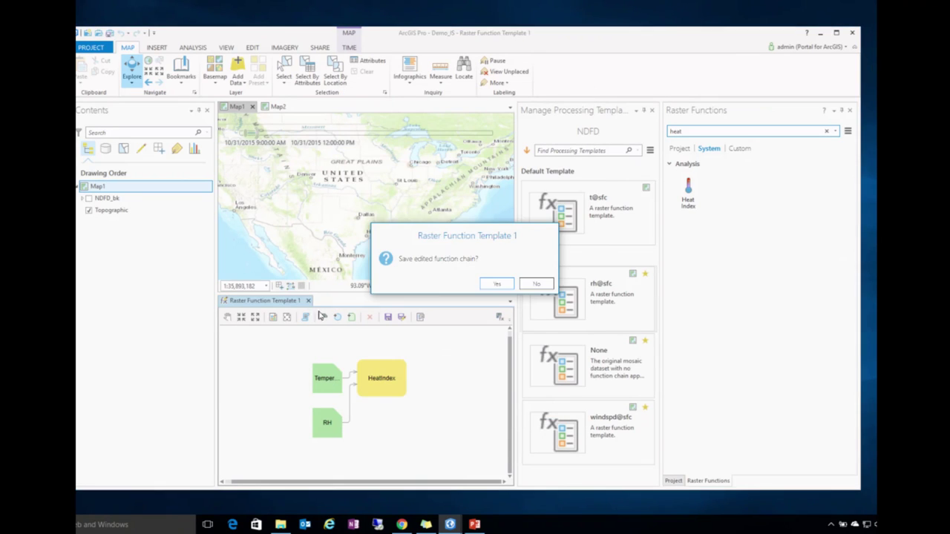
left_click(536, 285)
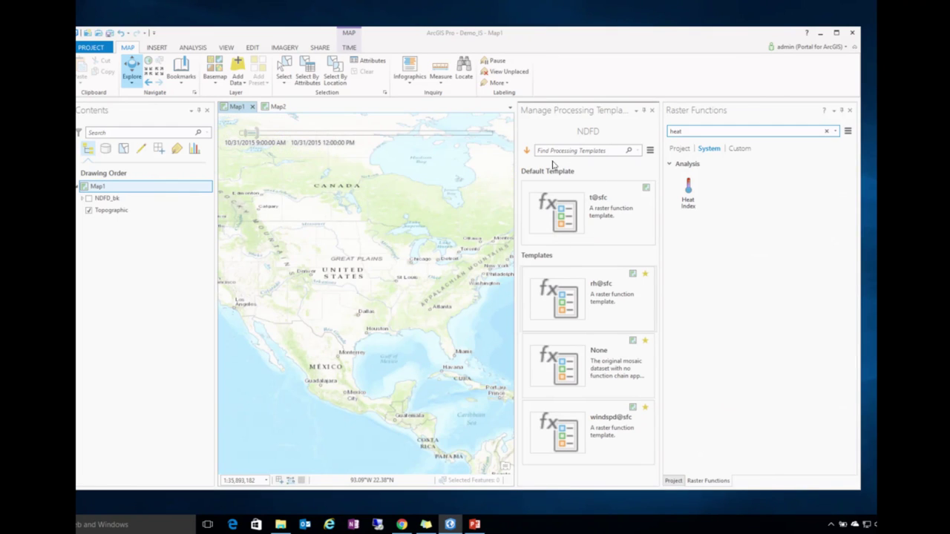
- Import the Fire Weather Forecast, NDFD_heatindex and NDFD_windchill templates from the MyCustom raster functions into the NDFD processing templates
left_click(527, 151)
left_click(454, 222)
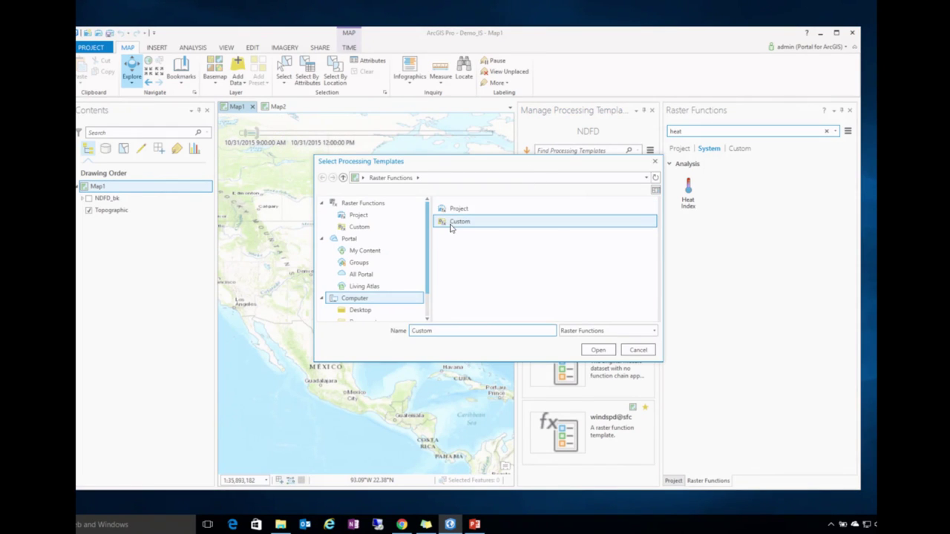
double_click(466, 222)
double_click(468, 221)
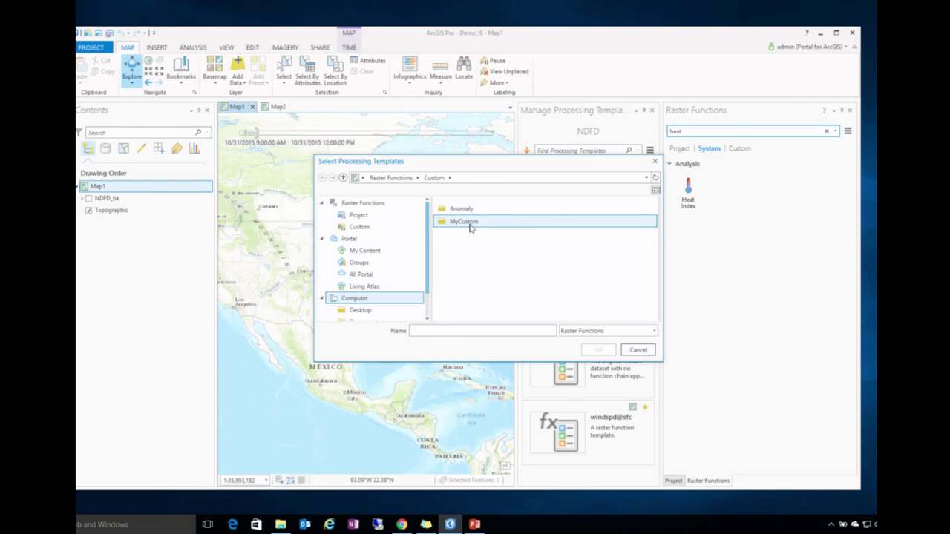
left_click(477, 209)
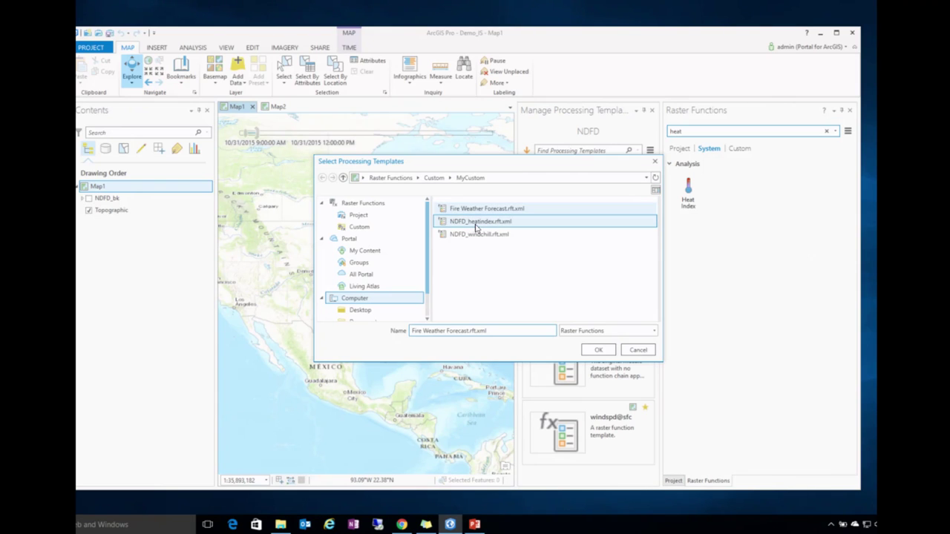
left_click(479, 234, "shift")
left_click(598, 351)
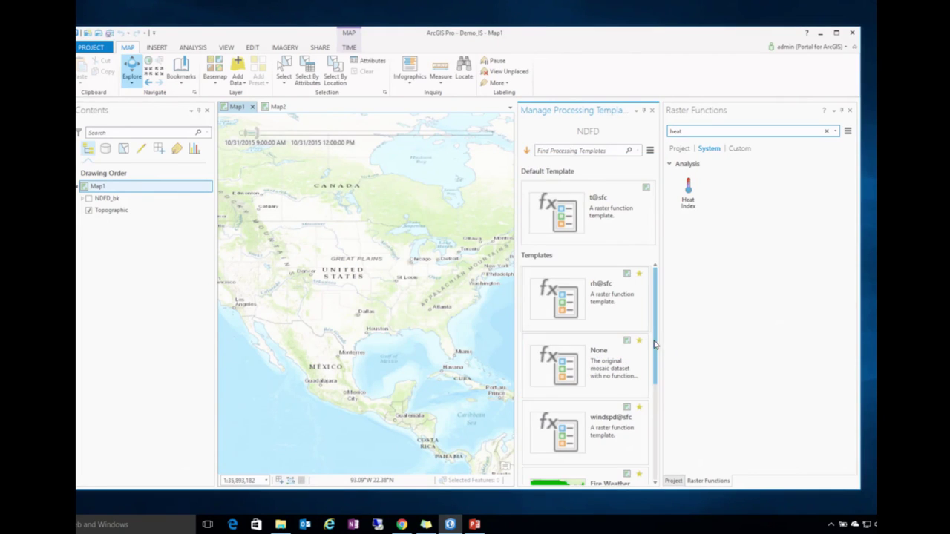
- Inspect the Fire Weather Forecast template's function chain and the remap ranges of the Remap function fed by the Unit Conversion function
left_click_drag(655, 326, 652, 441)
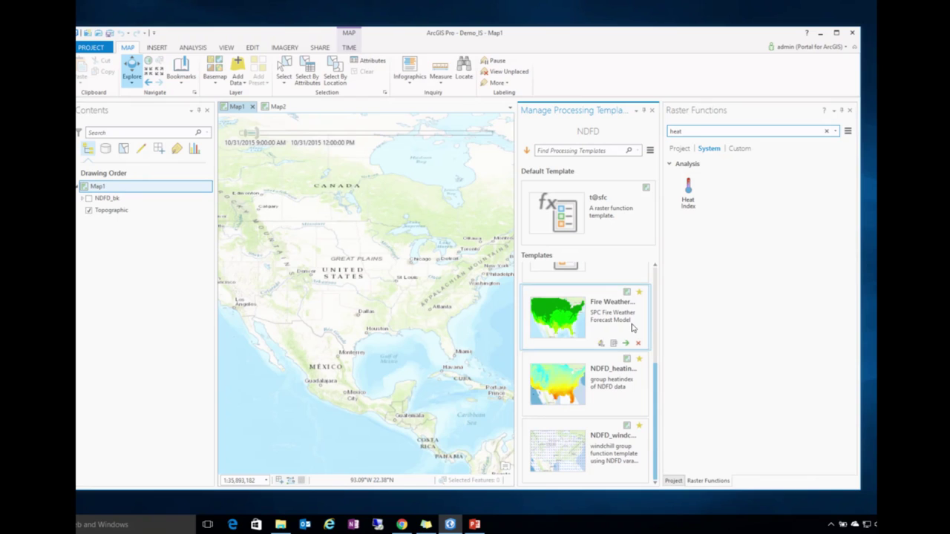
mouse_move(601, 344)
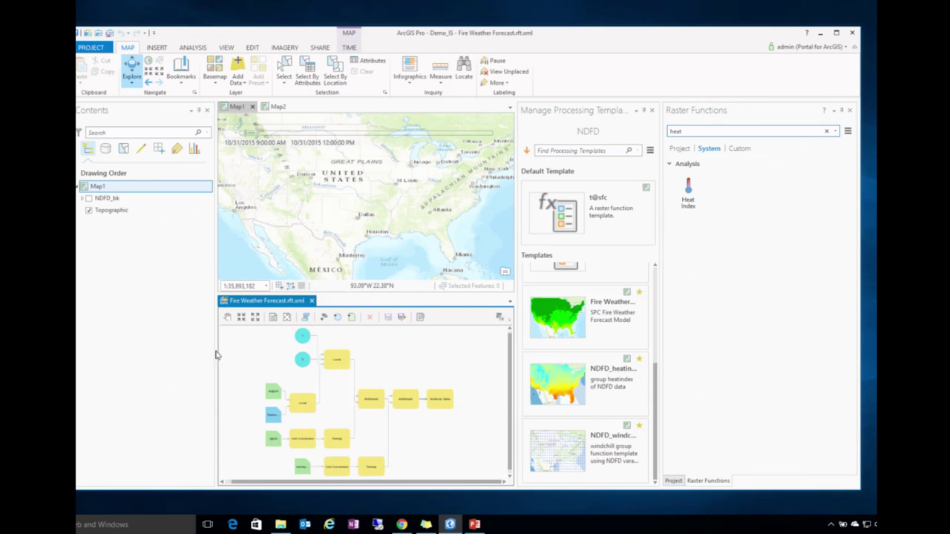
left_click(339, 443)
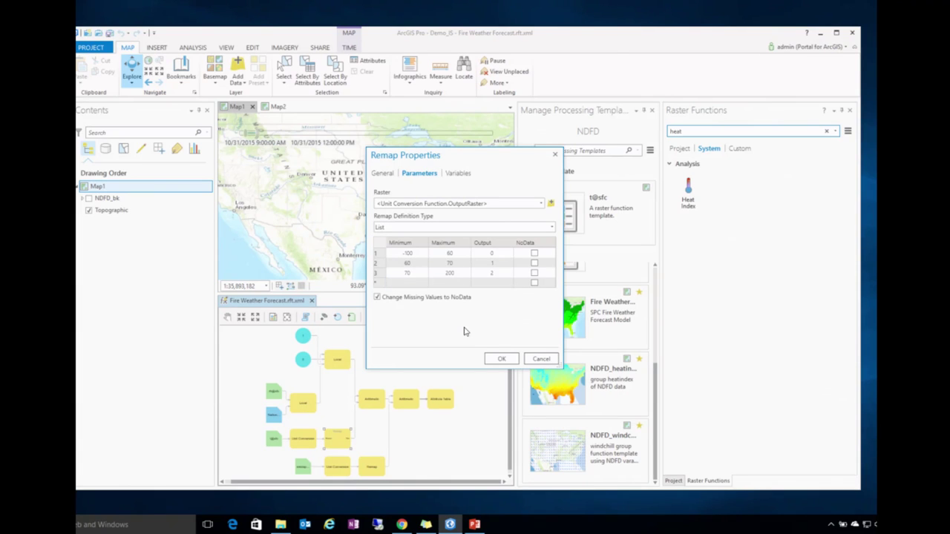
left_click(554, 155)
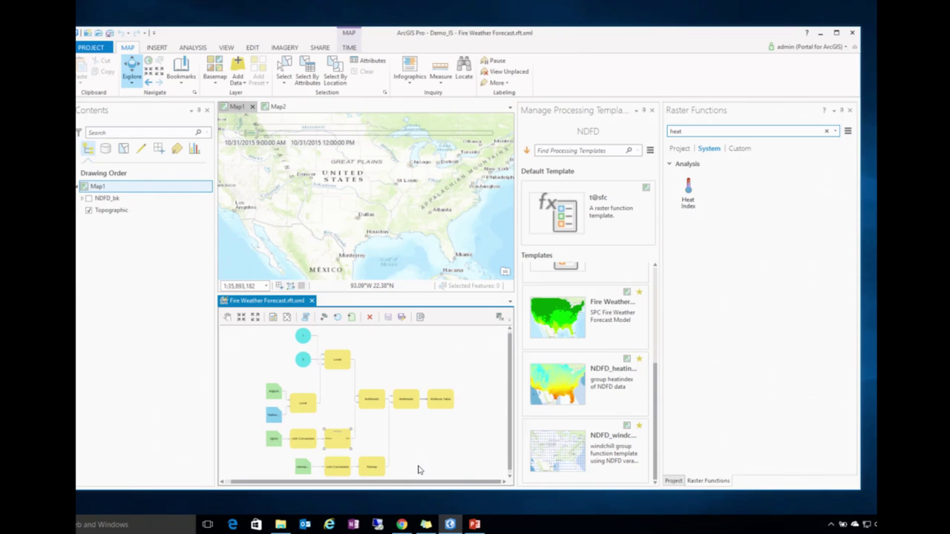
left_click(312, 301)
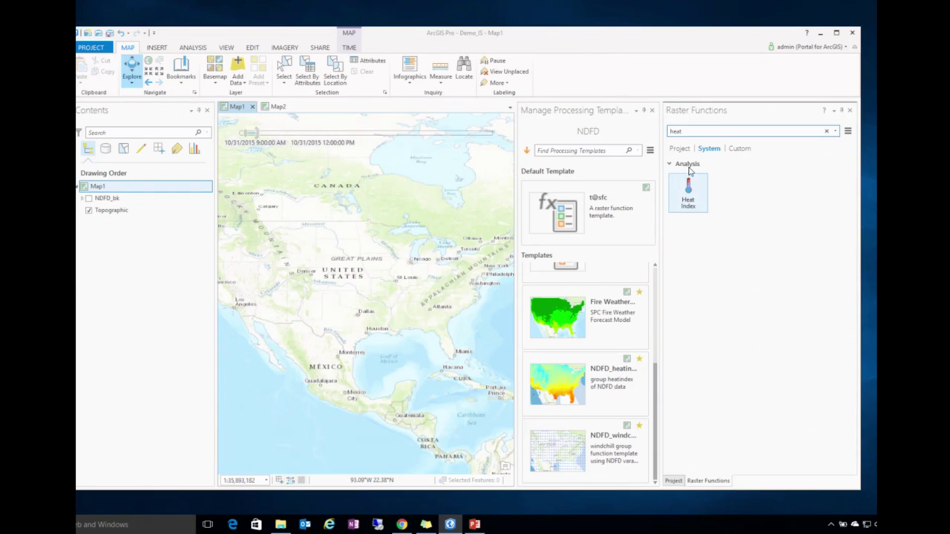
- Close the processing templates manager and add the NDFD mosaic dataset from fgdb.gdb to Map1
left_click(652, 111)
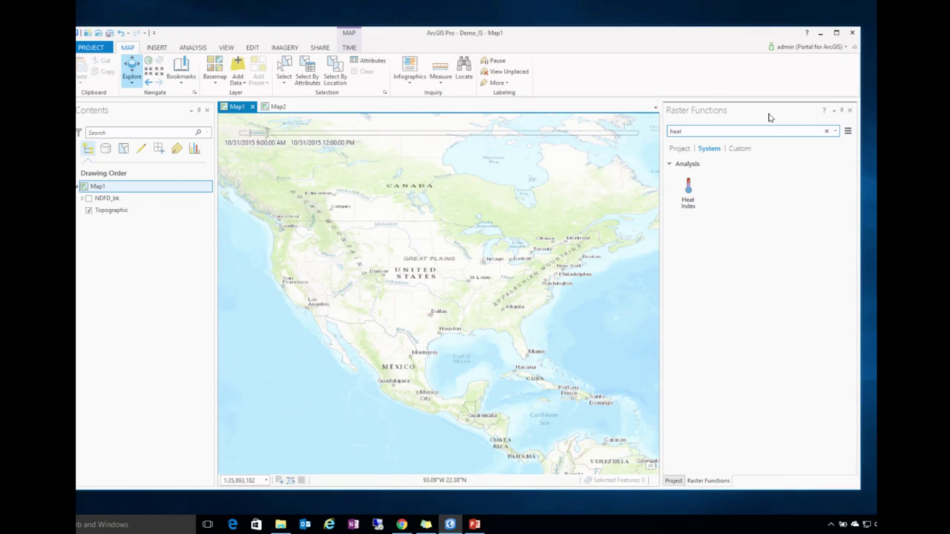
left_click(674, 481)
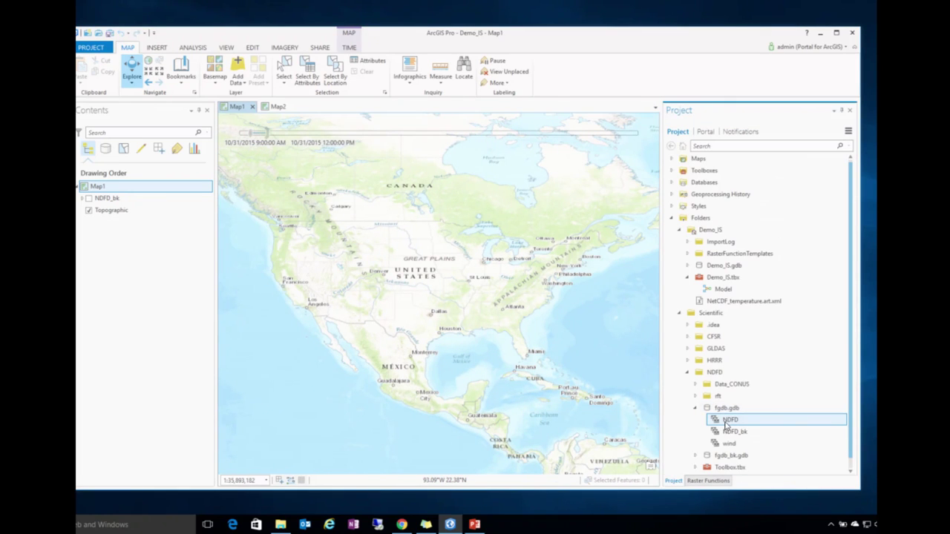
left_click_drag(585, 401, 556, 383)
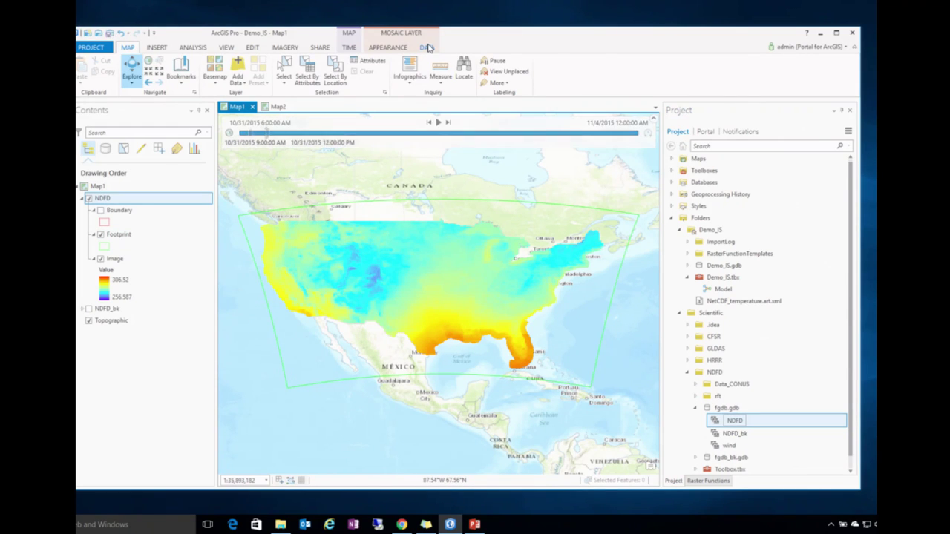
- Render the NDFD layer with the rh@sfc processing template, and switch it to the NDFD_heatindex template
left_click(427, 48)
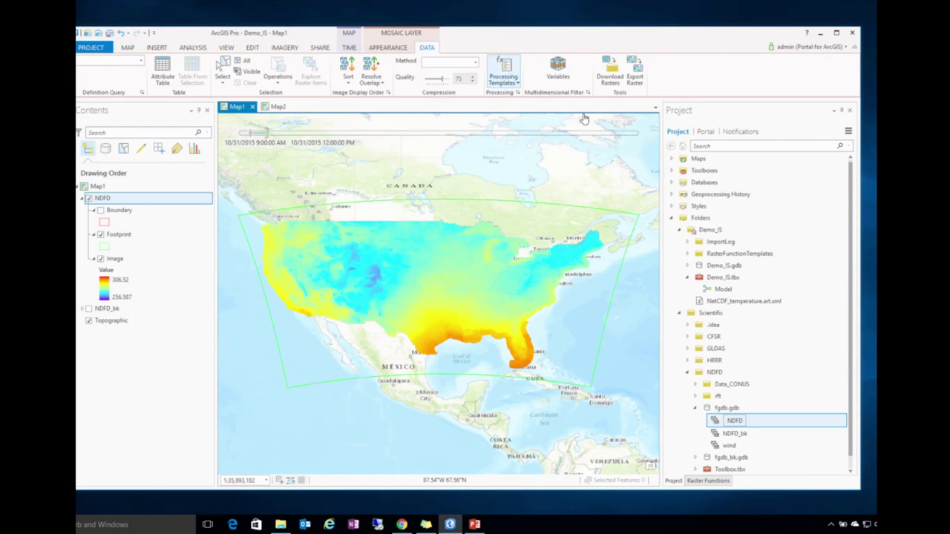
left_click(514, 85)
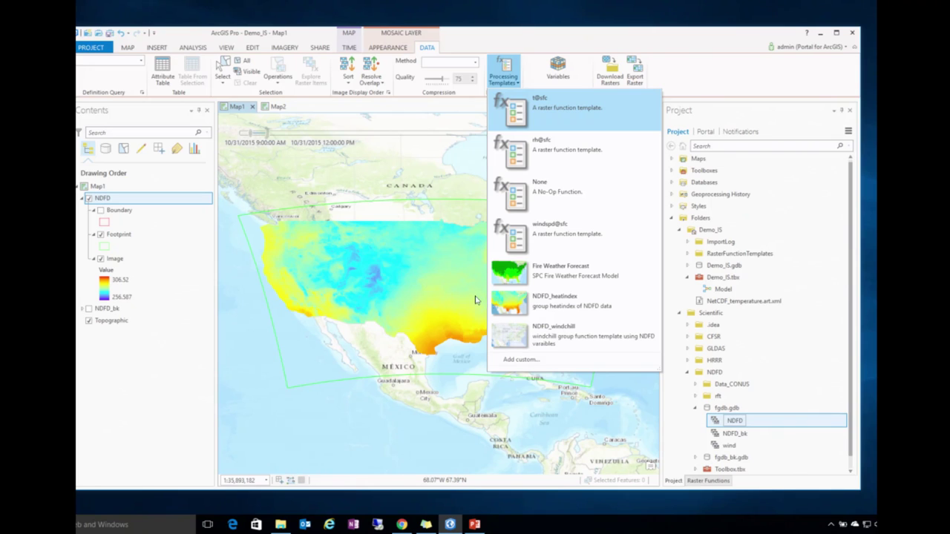
left_click(542, 152)
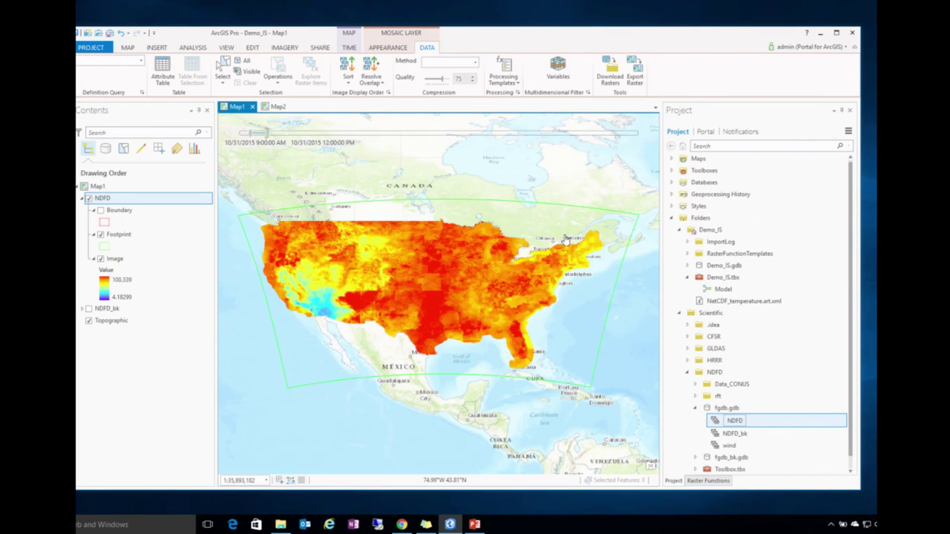
left_click(519, 86)
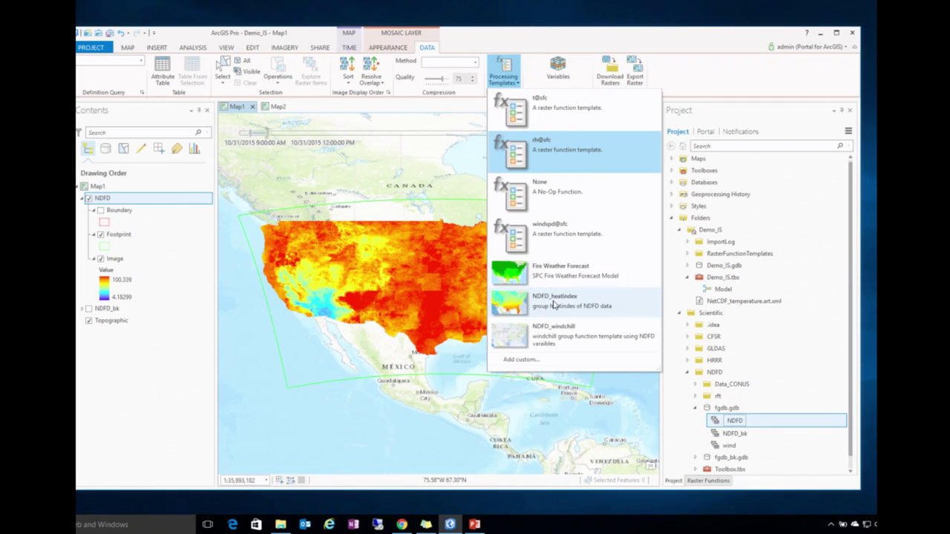
left_click(554, 305)
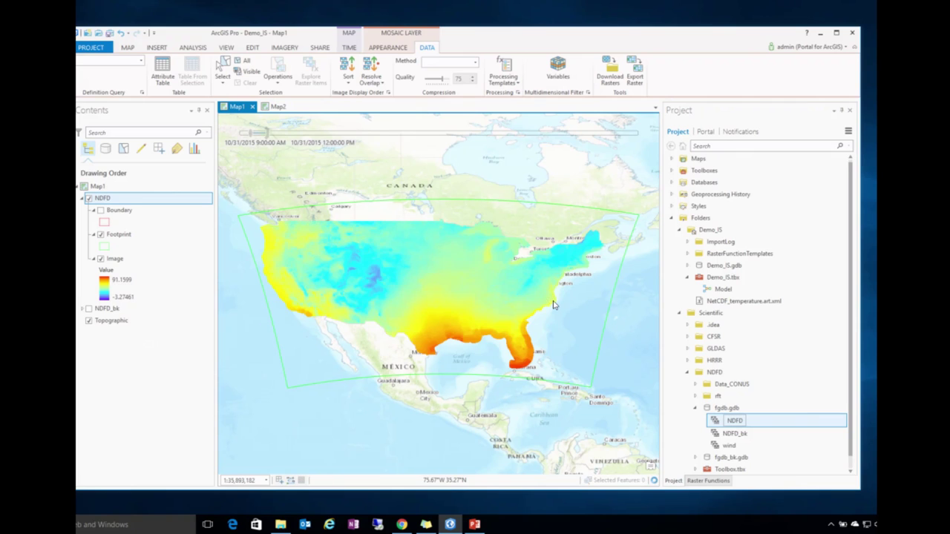
- Render the NDFD layer with the Fire Weather Forecast processing template
left_click(519, 88)
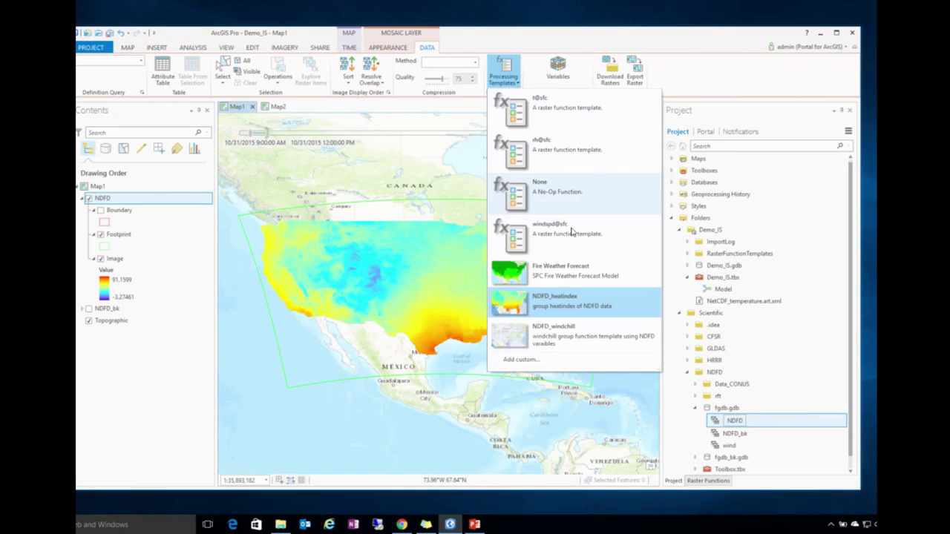
left_click(568, 270)
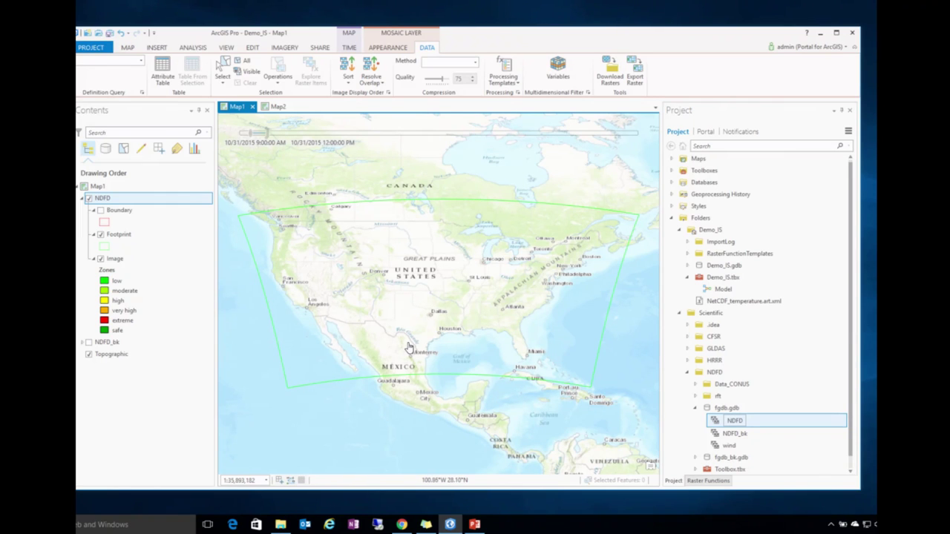
scroll(408, 345, "down", 2)
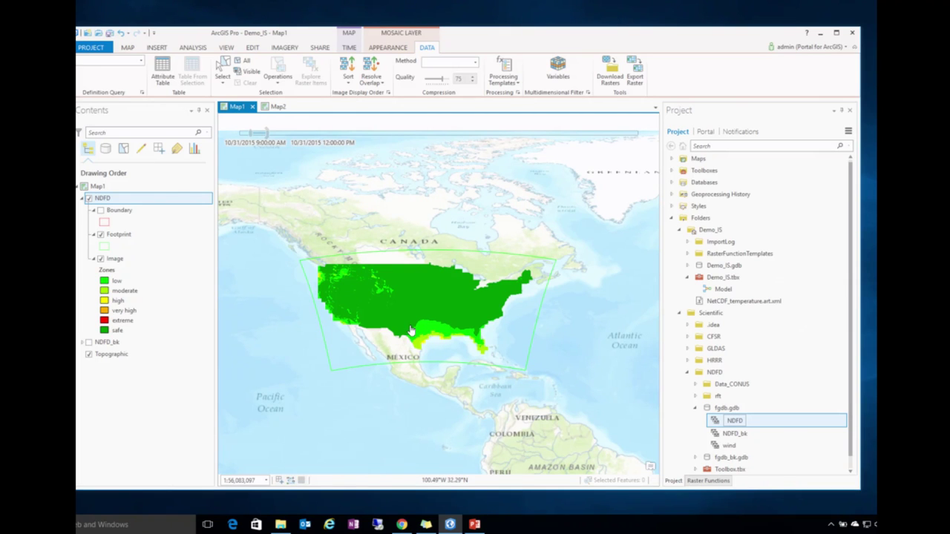
scroll(410, 326, "up", 2)
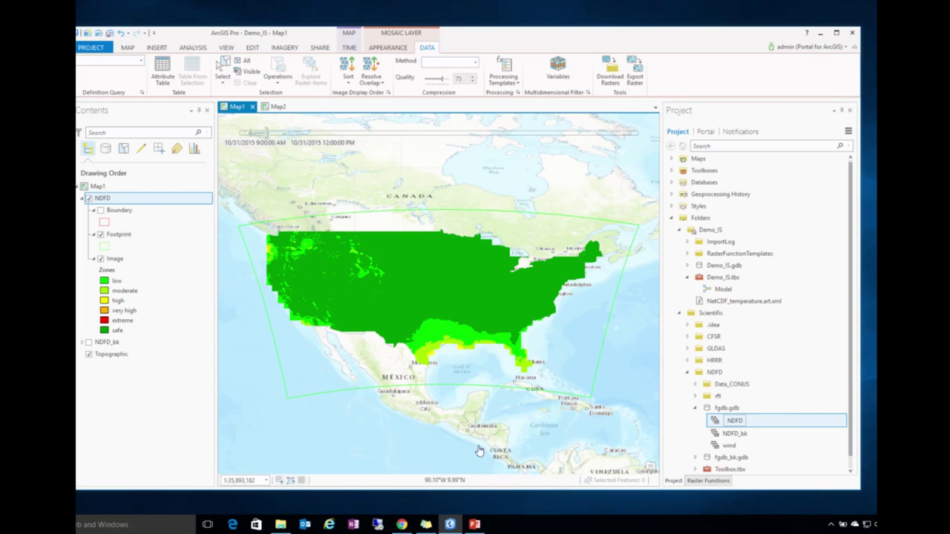
- Play the NDFD fire forecast through time, and replay it from near the start of the time extent
left_click(441, 126)
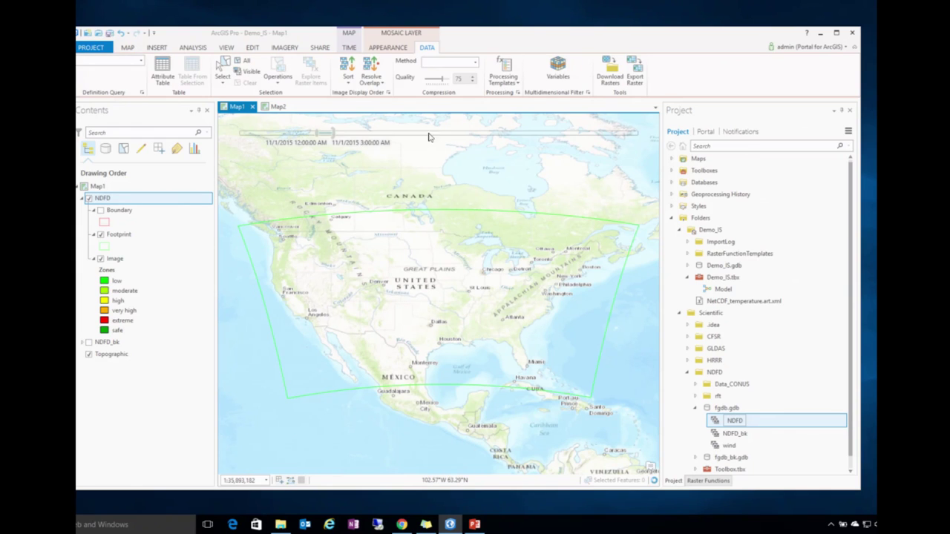
mouse_move(439, 122)
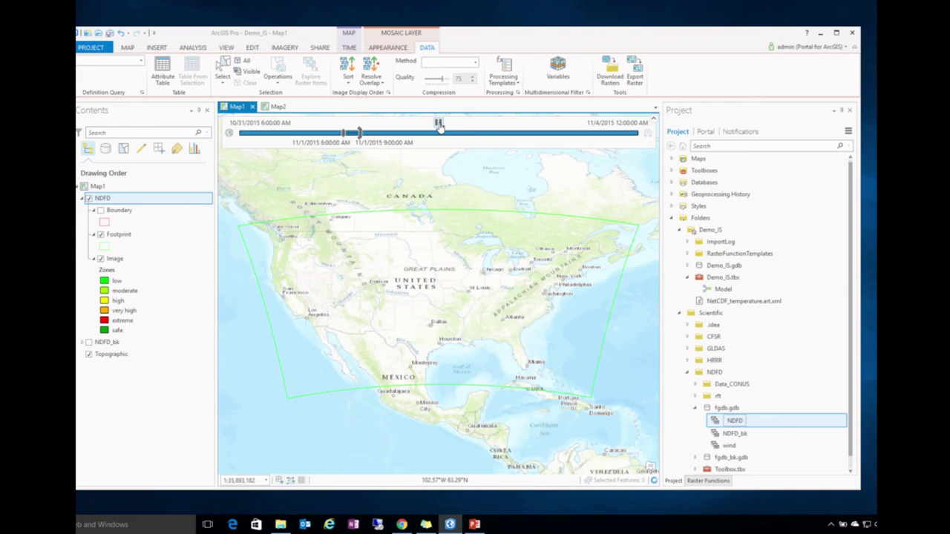
left_click(438, 123)
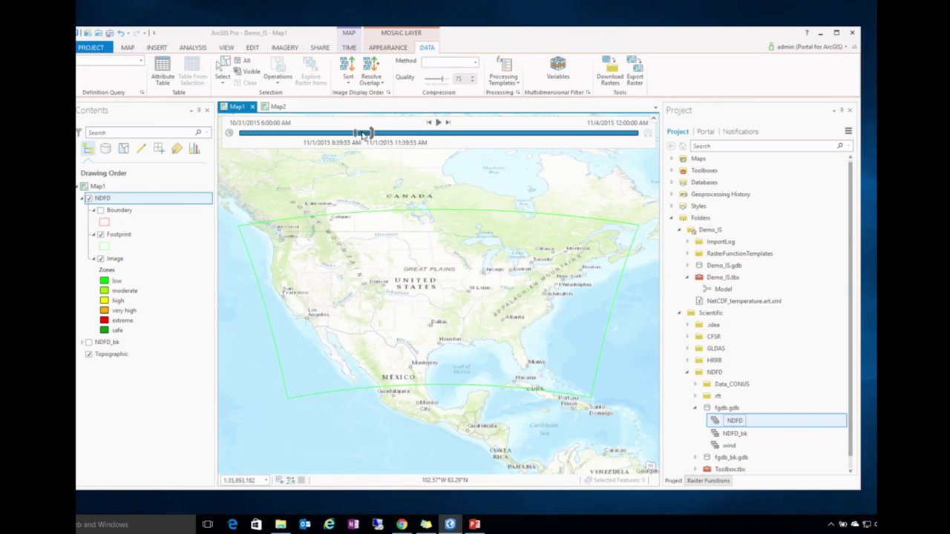
left_click_drag(365, 134, 244, 134)
left_click(444, 126)
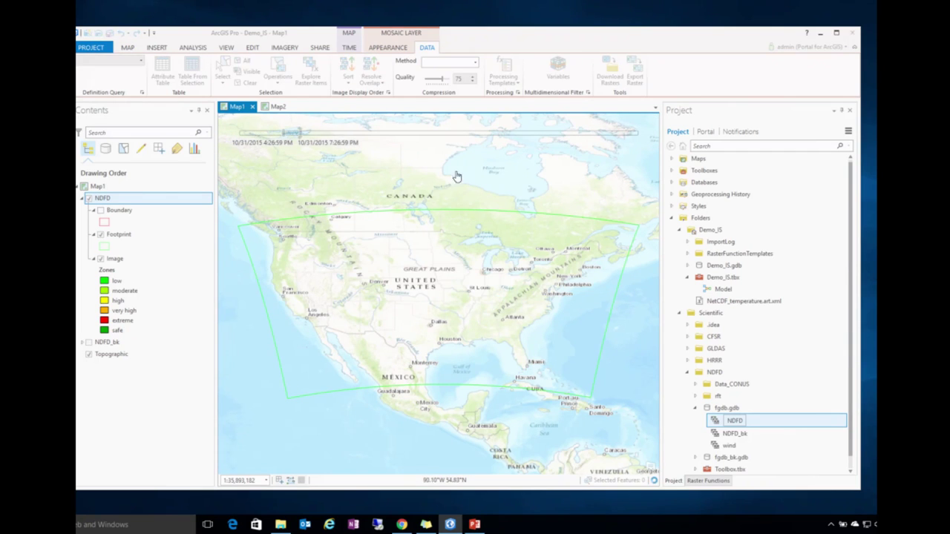
mouse_move(435, 121)
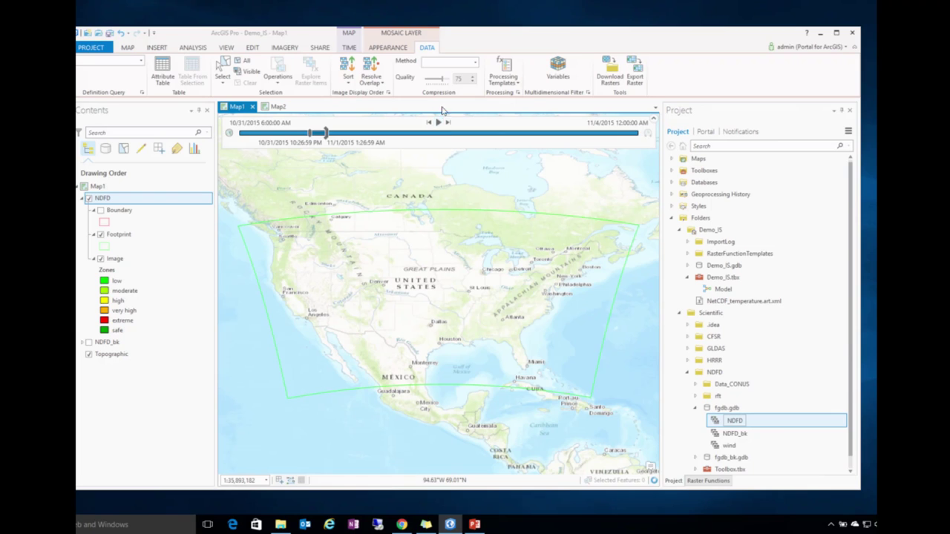
- Set the map's current time span to 6 hours and briefly play the fire forecast through time with that span
left_click(348, 47)
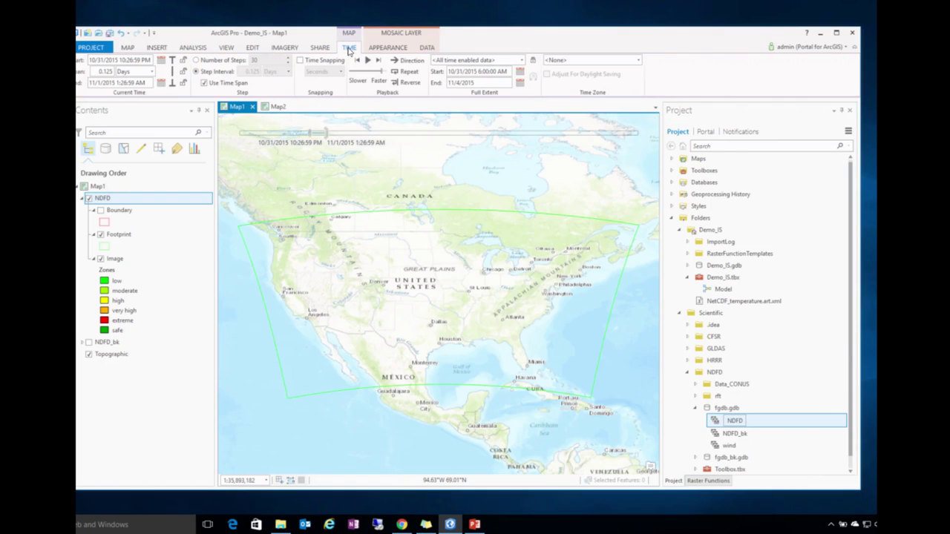
left_click(151, 71)
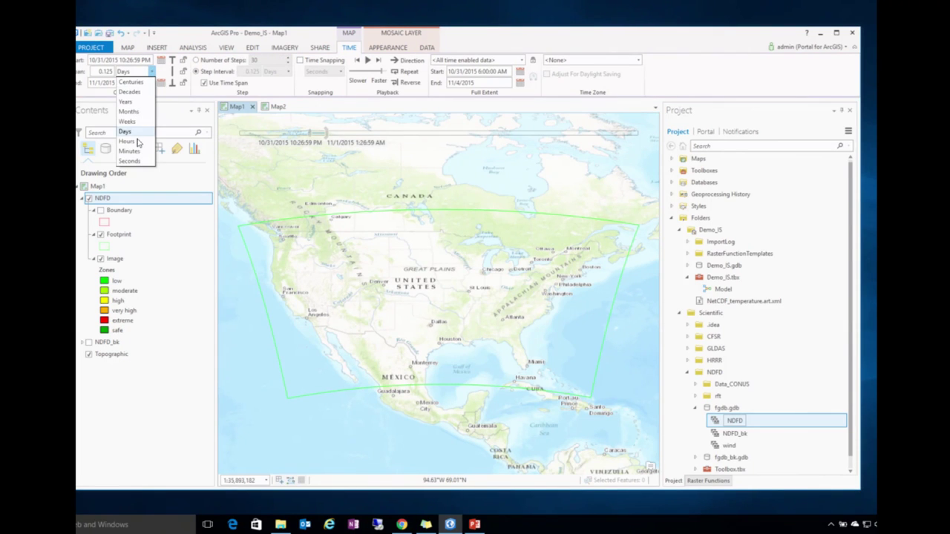
left_click(137, 141)
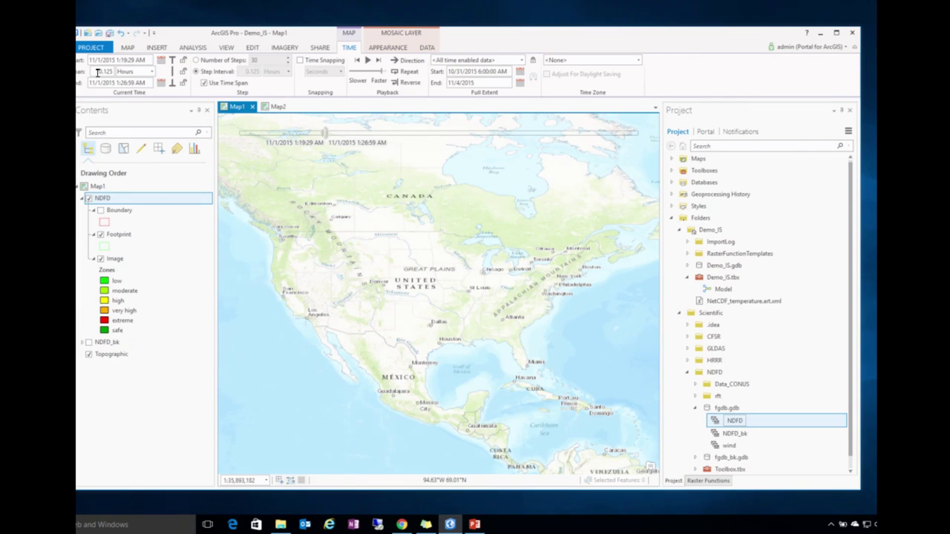
left_click_drag(97, 72, 112, 72)
type("6")
left_click(358, 146)
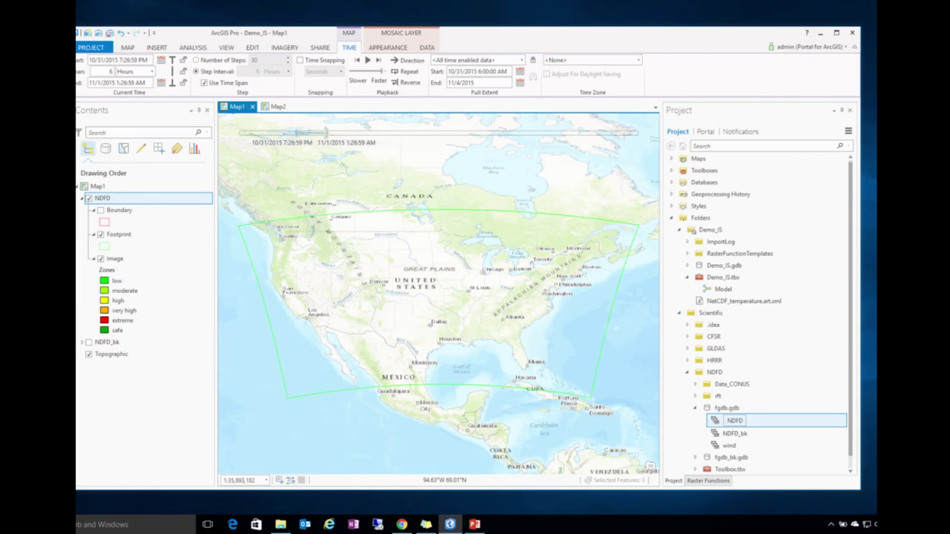
left_click(438, 123)
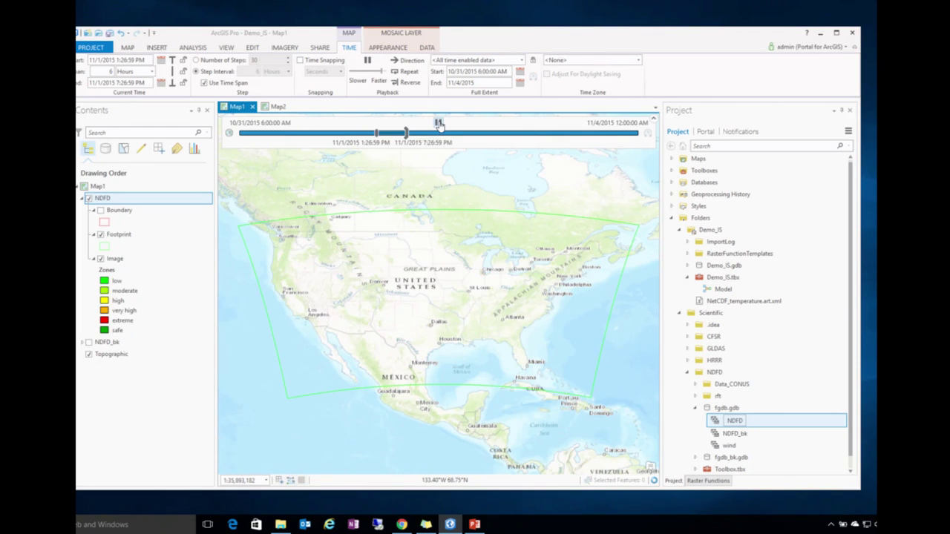
left_click(438, 123)
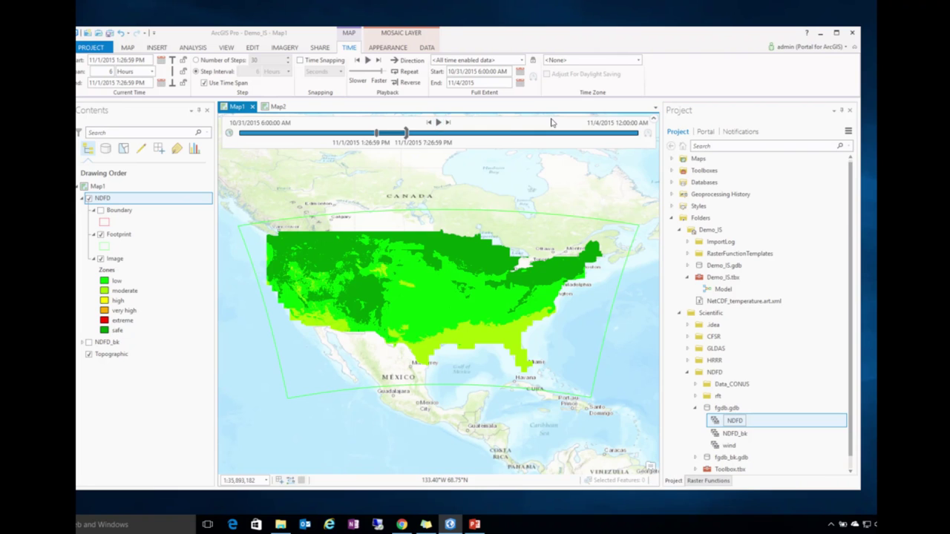
- Switch to the NDFD Weather Service page in Chrome and view its Temperature, Humidity, Wind Chill and Fire Warning layers
left_click(820, 33)
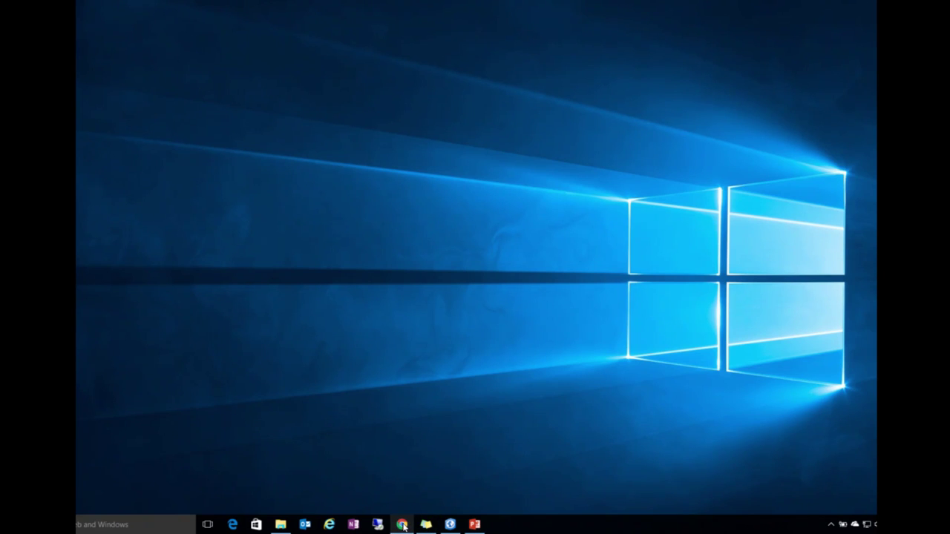
mouse_move(403, 525)
left_click(418, 493)
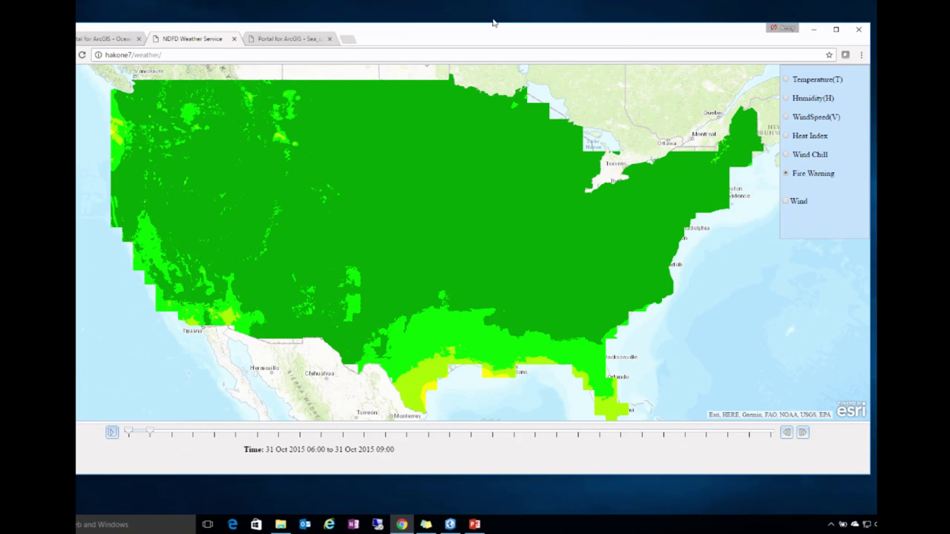
left_click(785, 79)
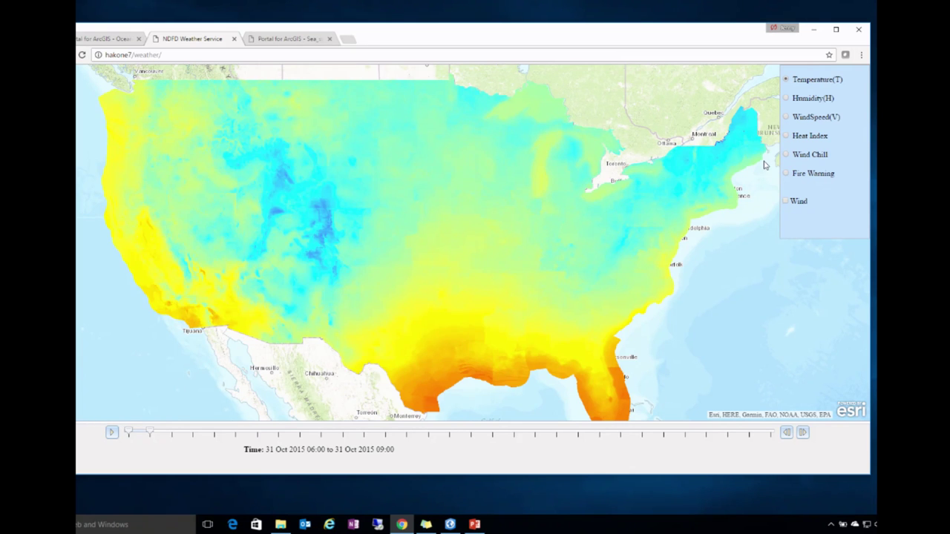
left_click(785, 99)
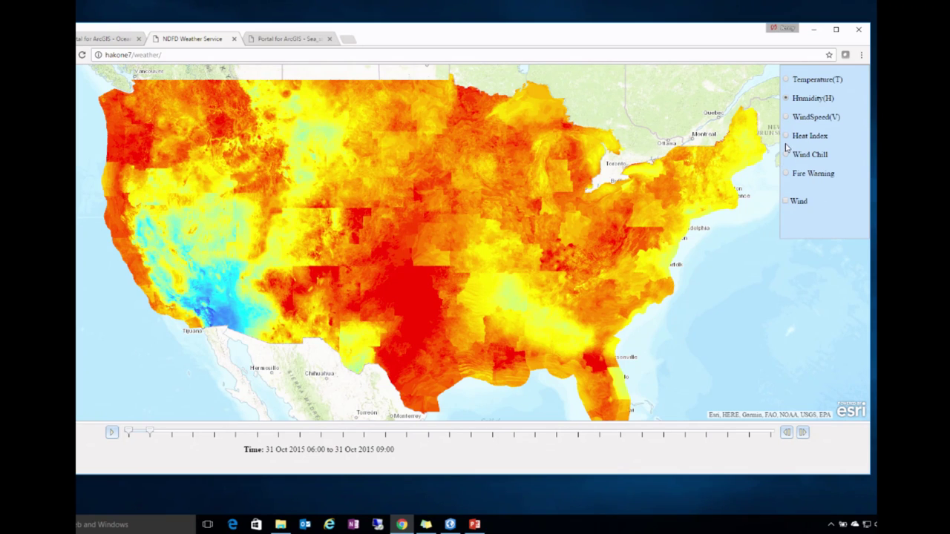
left_click(786, 156)
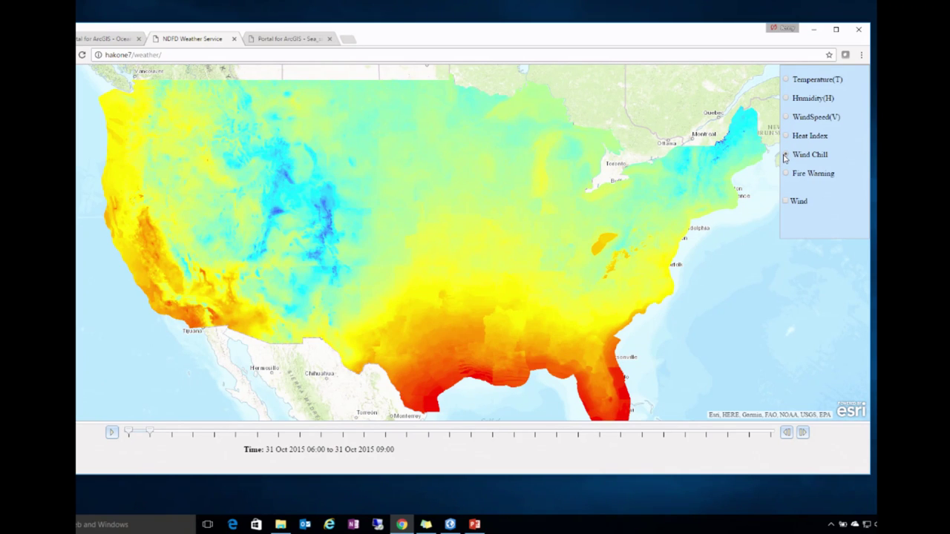
left_click(786, 175)
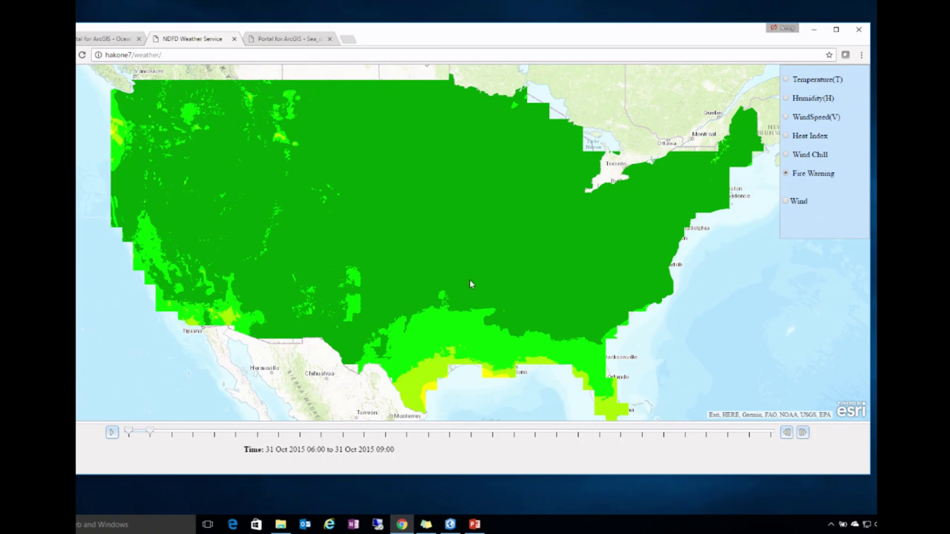
- Play the Fire Warning layer through time, and replay it from 31 Oct 2015 06:00 before pausing
left_click(111, 432)
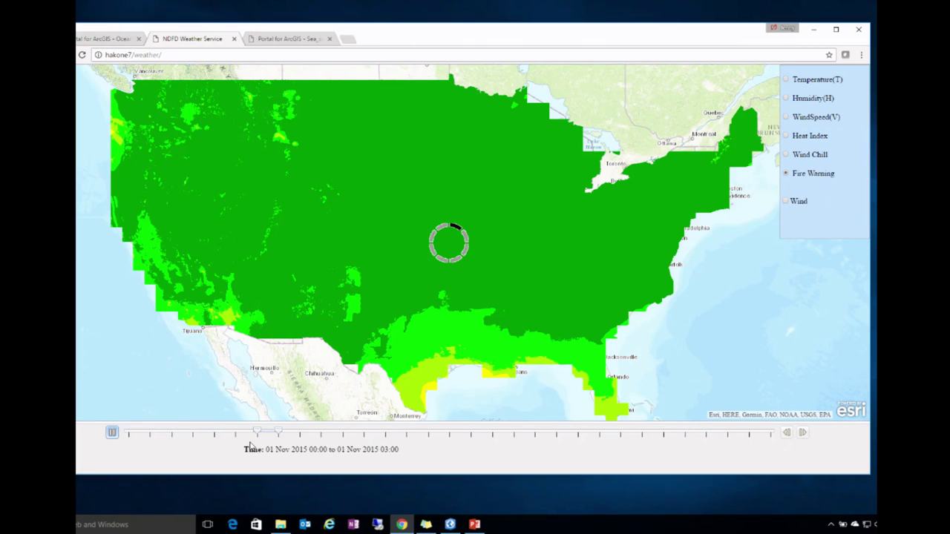
left_click(113, 434)
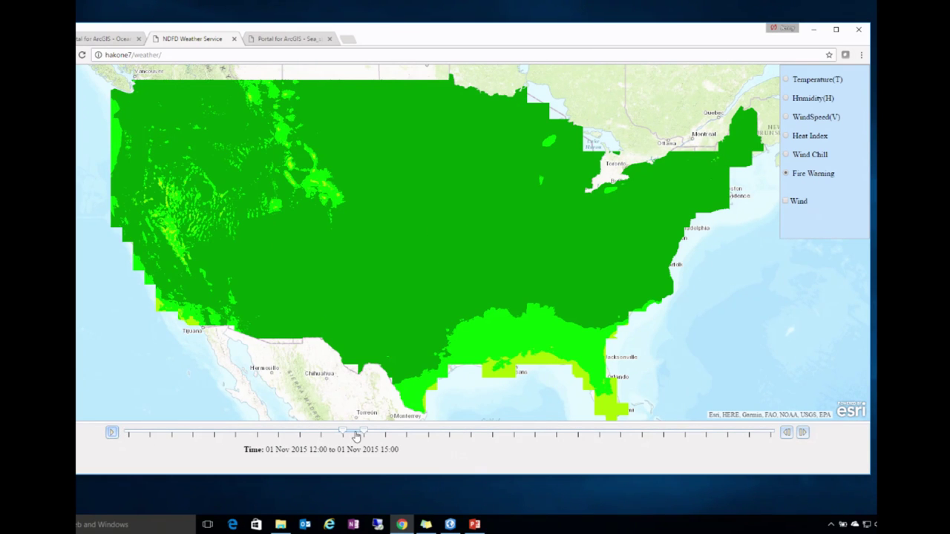
left_click_drag(356, 436, 130, 433)
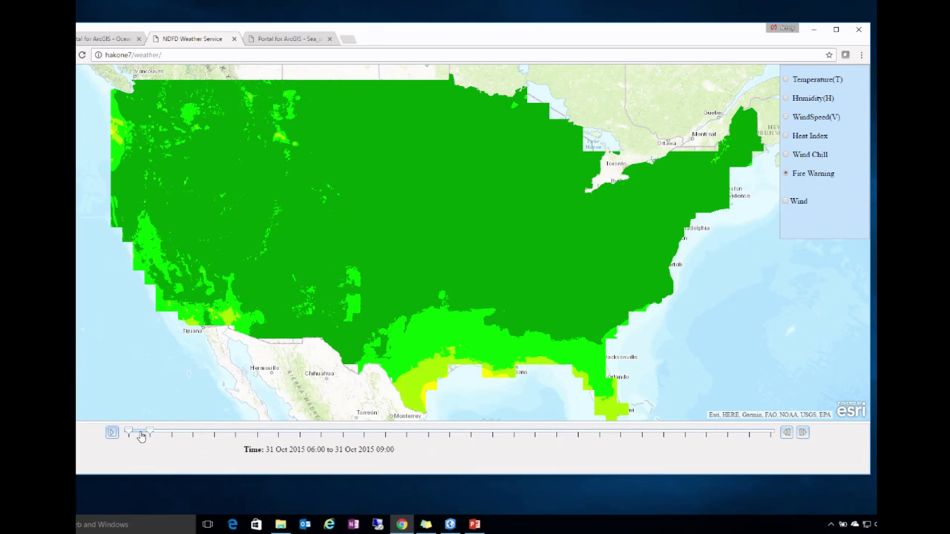
left_click(112, 433)
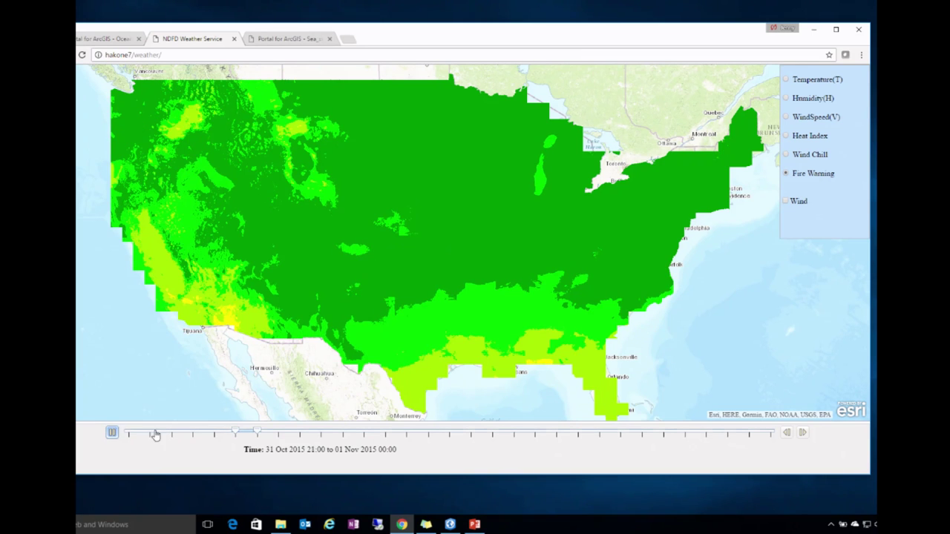
left_click(112, 434)
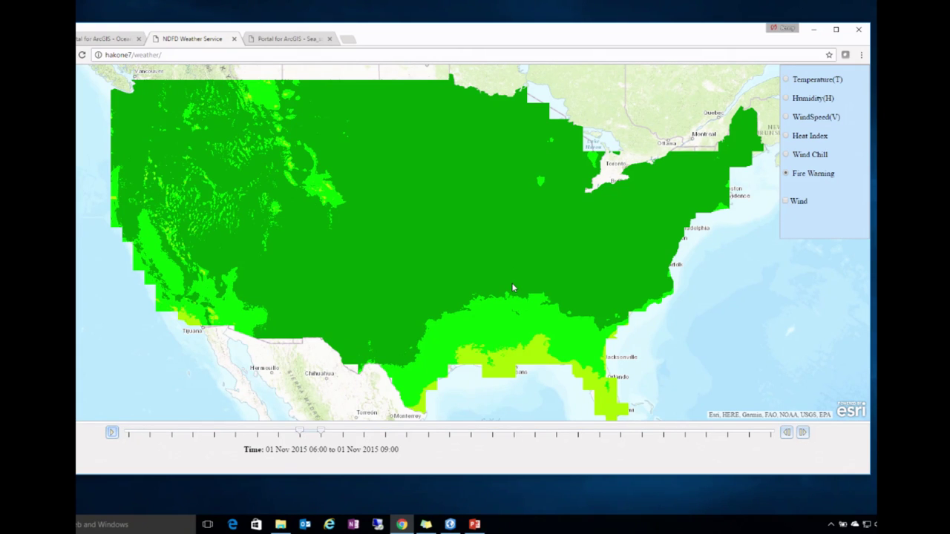
- Examine in the page's source code how ProcessFun assigns the raster function names and sets the layer's rendering rule
key("F12")
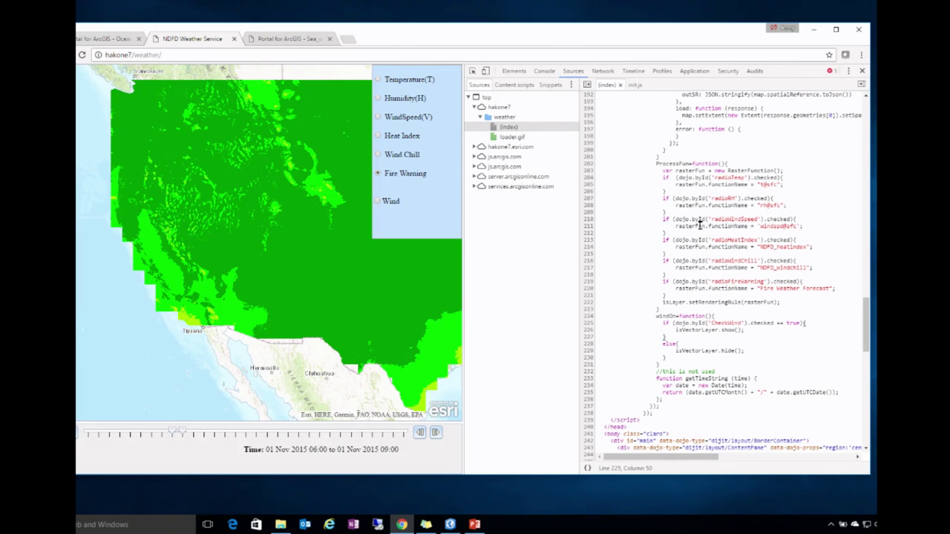
left_click_drag(795, 225, 702, 218)
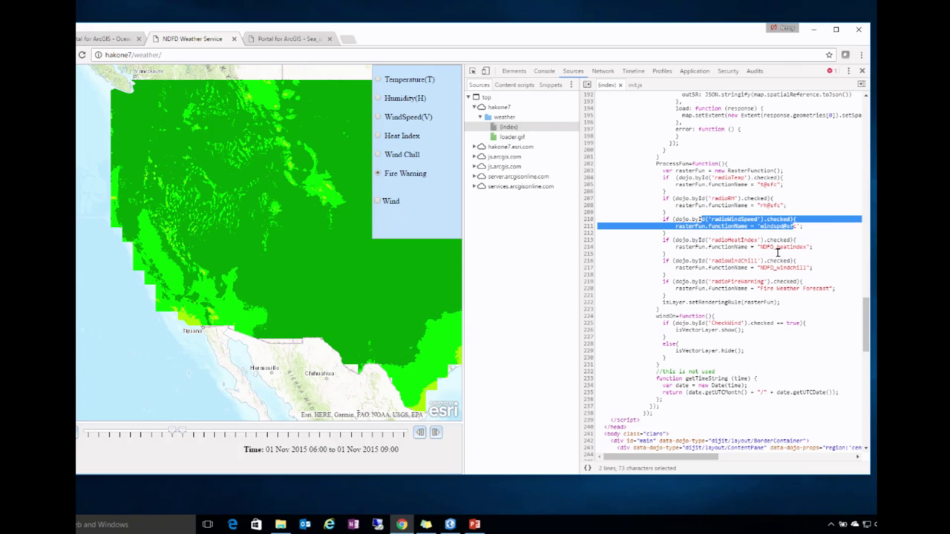
left_click_drag(811, 247, 681, 247)
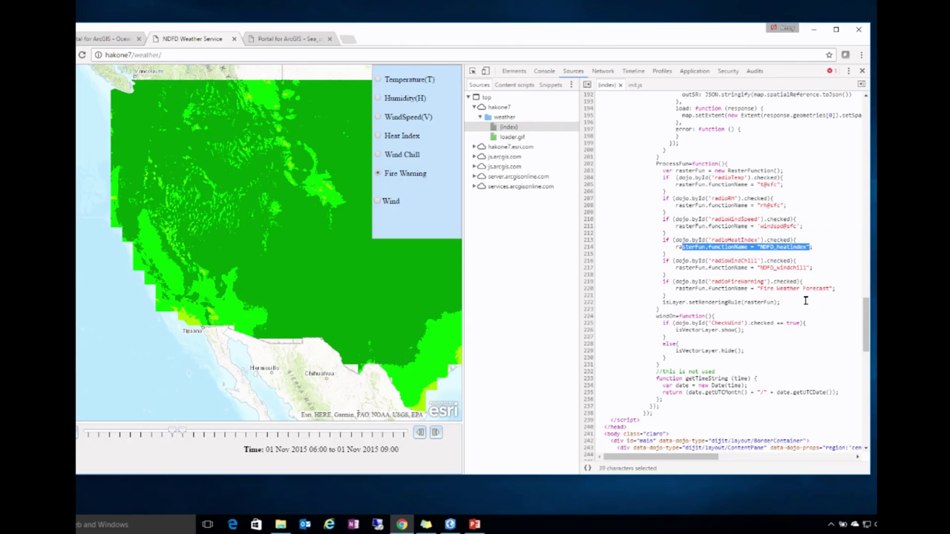
left_click_drag(834, 287, 661, 287)
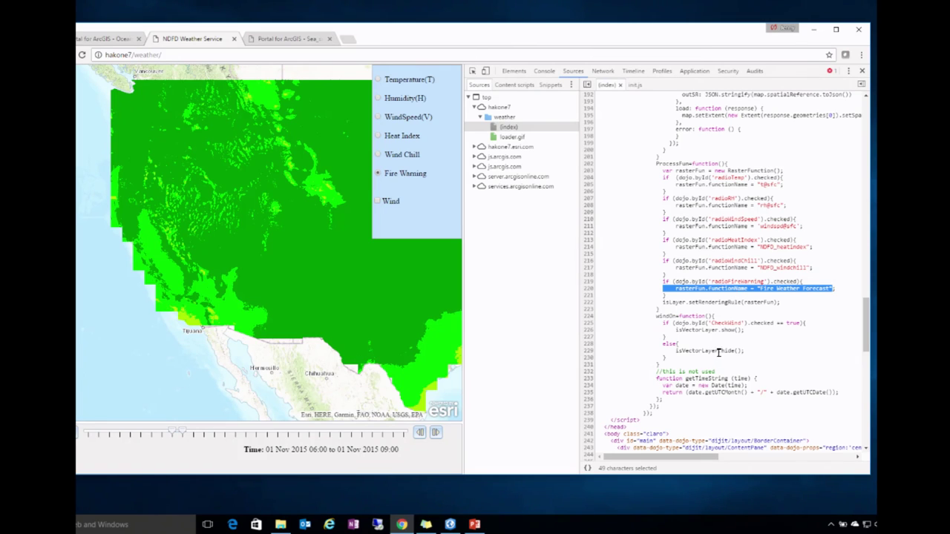
left_click_drag(780, 302, 662, 301)
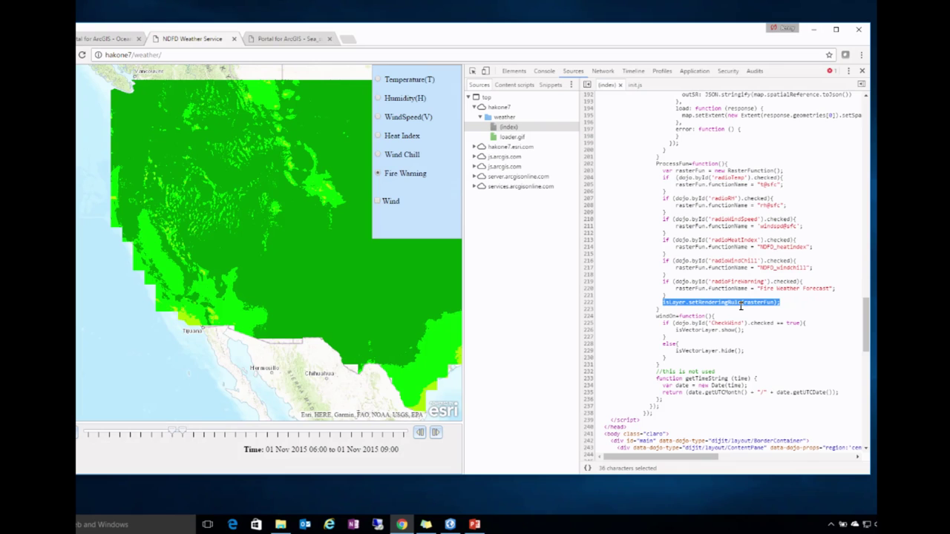
- Bring up the Sea_sst web map in the portal and play its sea surface temperature layer through time from December 31, 1979
left_click(279, 41)
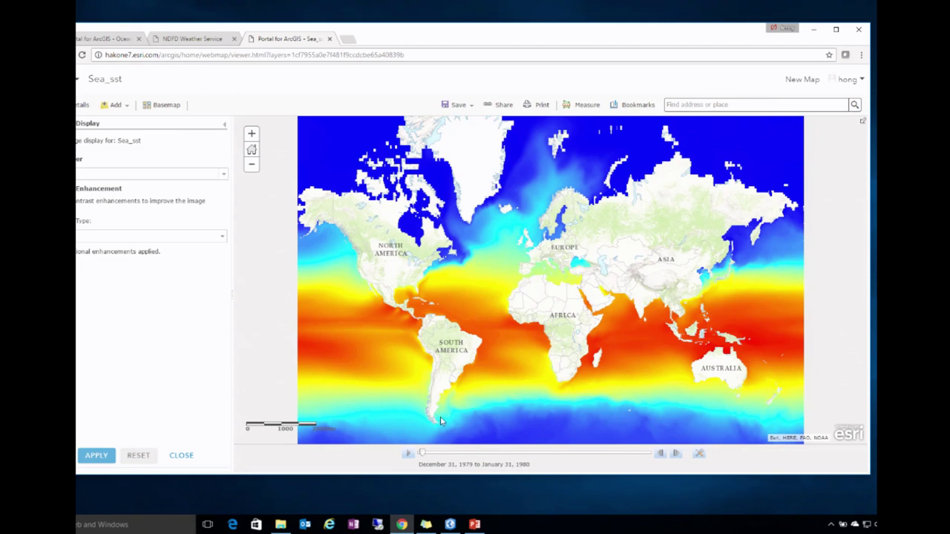
left_click(409, 455)
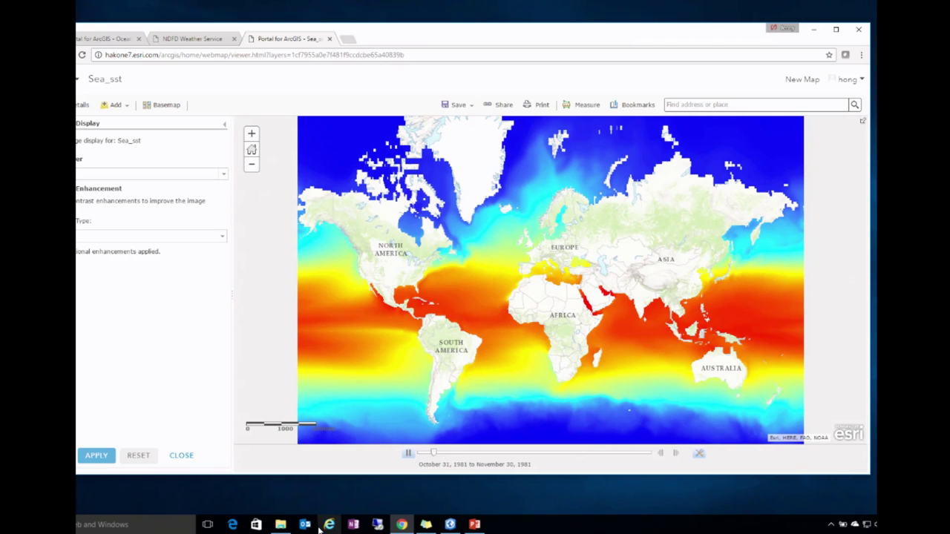
mouse_move(401, 524)
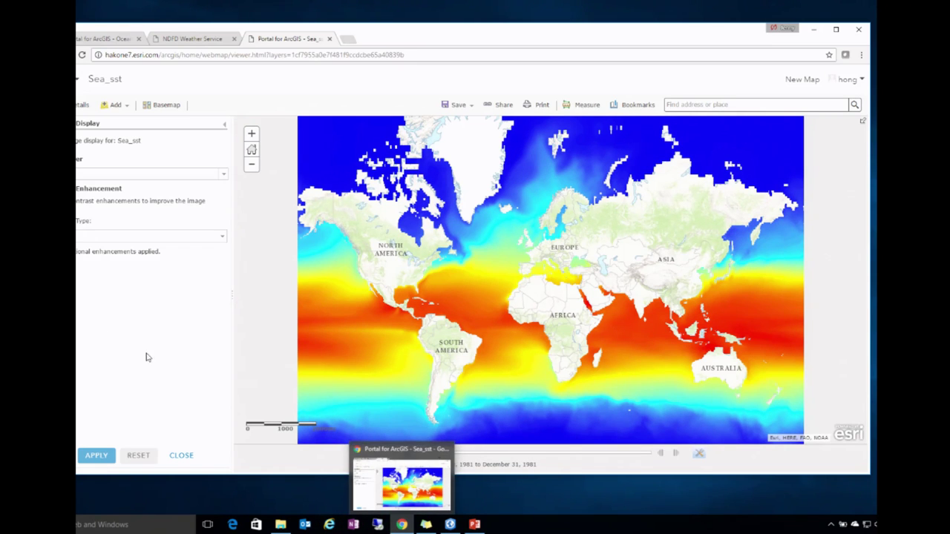
- Apply the renderer calculating the difference between current month and historical normal to Sea_sst, and pause playback at October 31, 1983
left_click(222, 176)
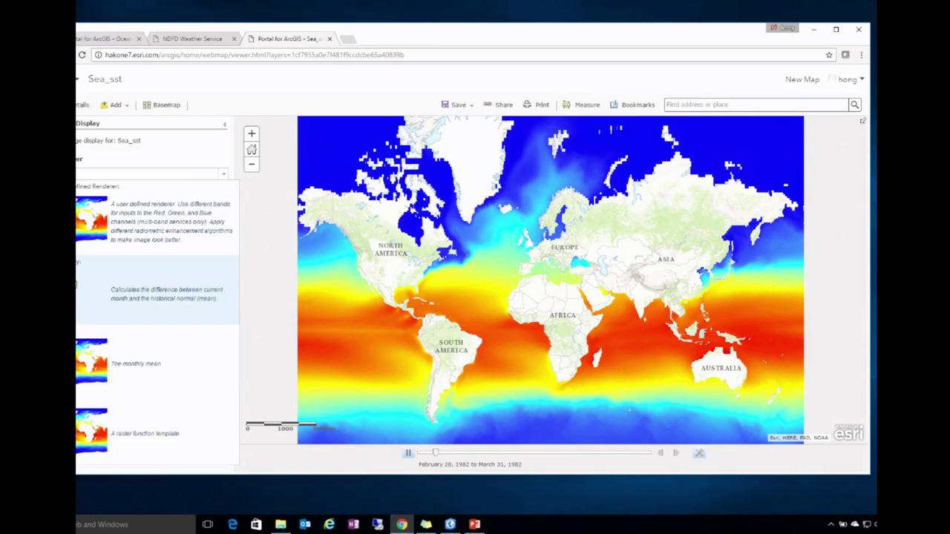
left_click(82, 293)
left_click(109, 460)
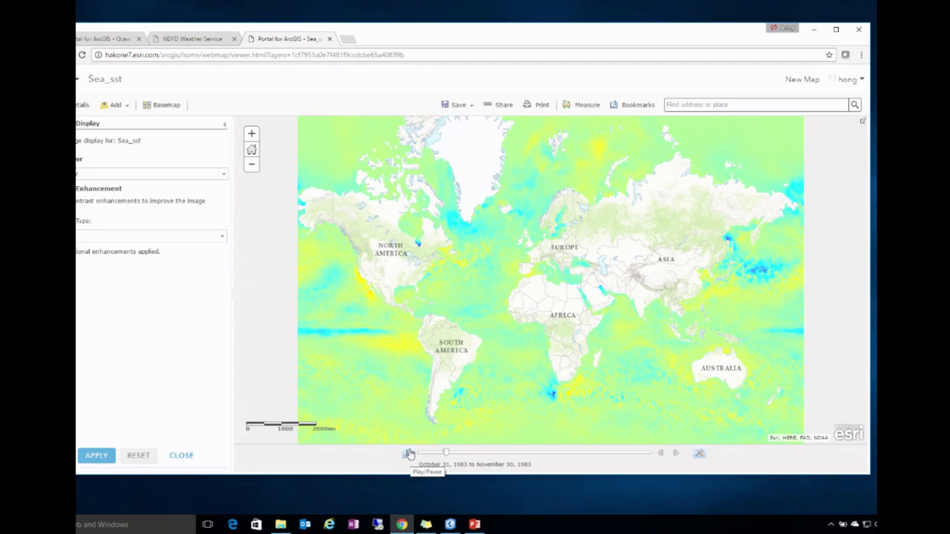
left_click(408, 454)
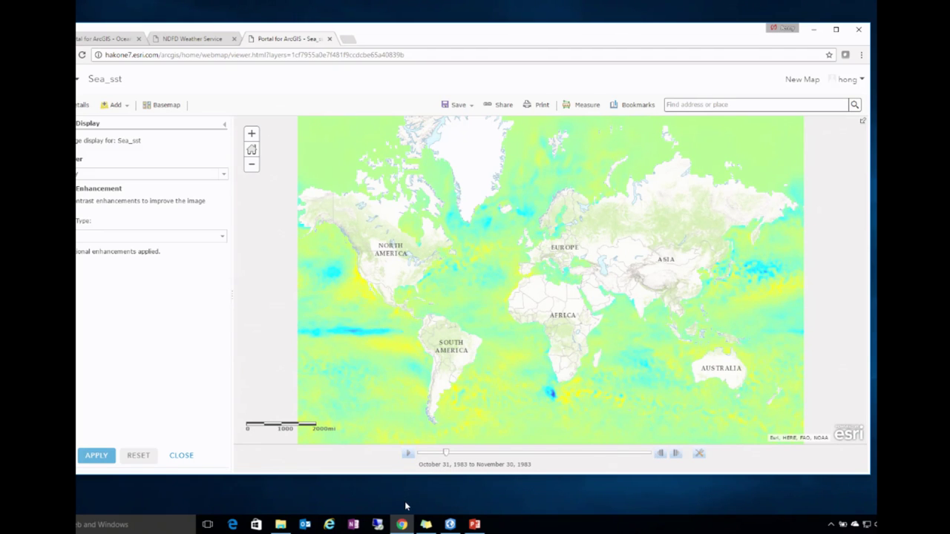
- Switch to PowerPoint, start the slide show from the current slide, and advance to the tile size illustration on the vector symbols slide
left_click(476, 524)
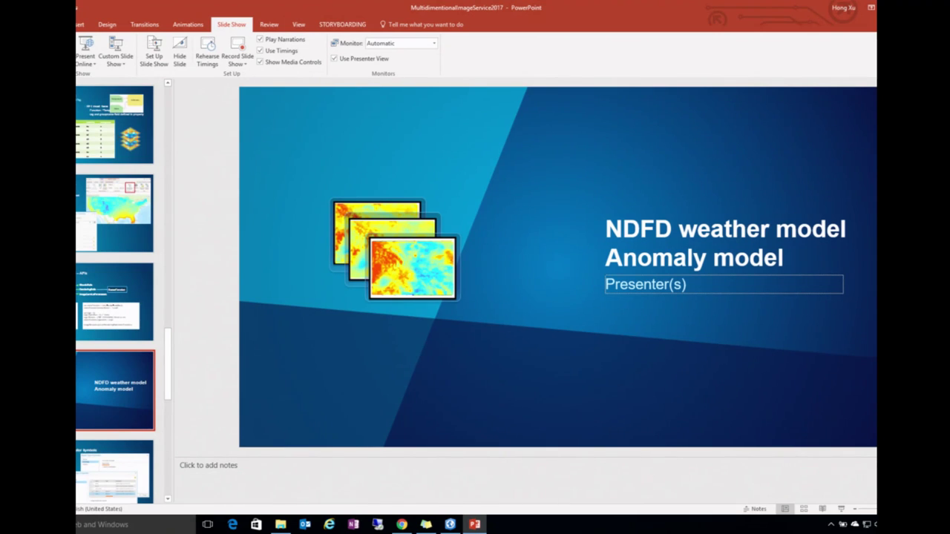
key("shift+F5")
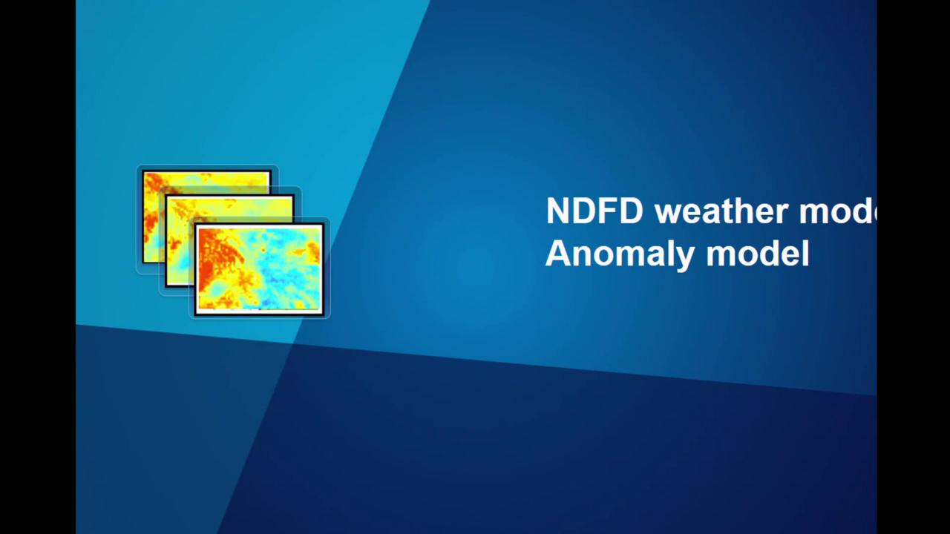
key("Right")
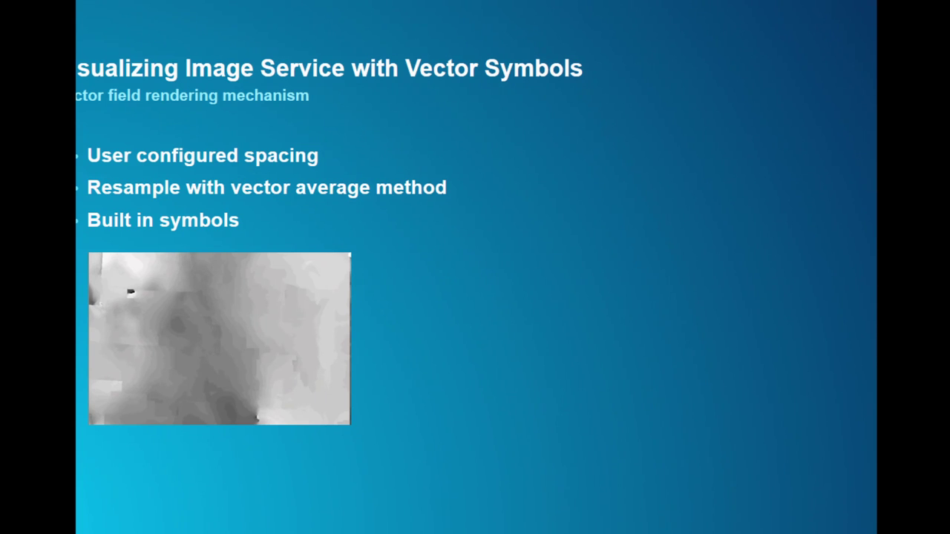
key("Right")
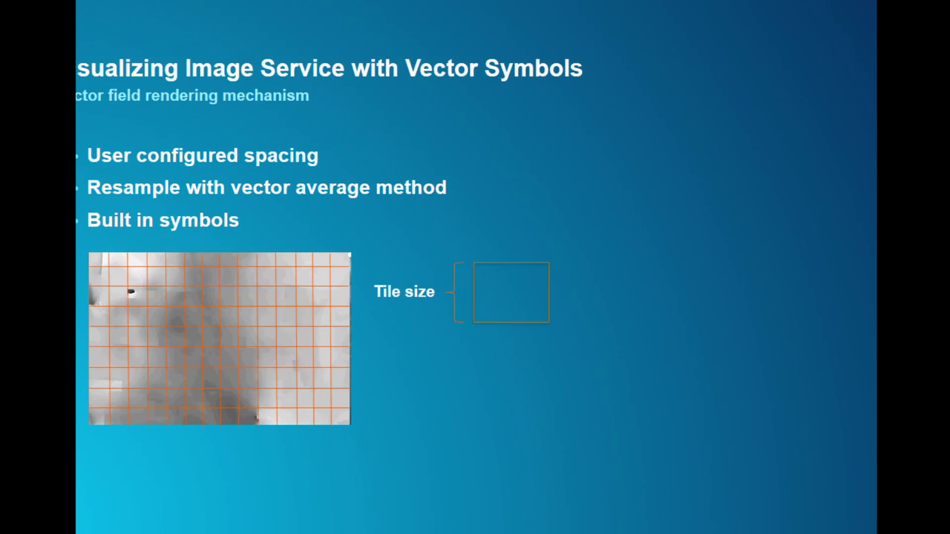